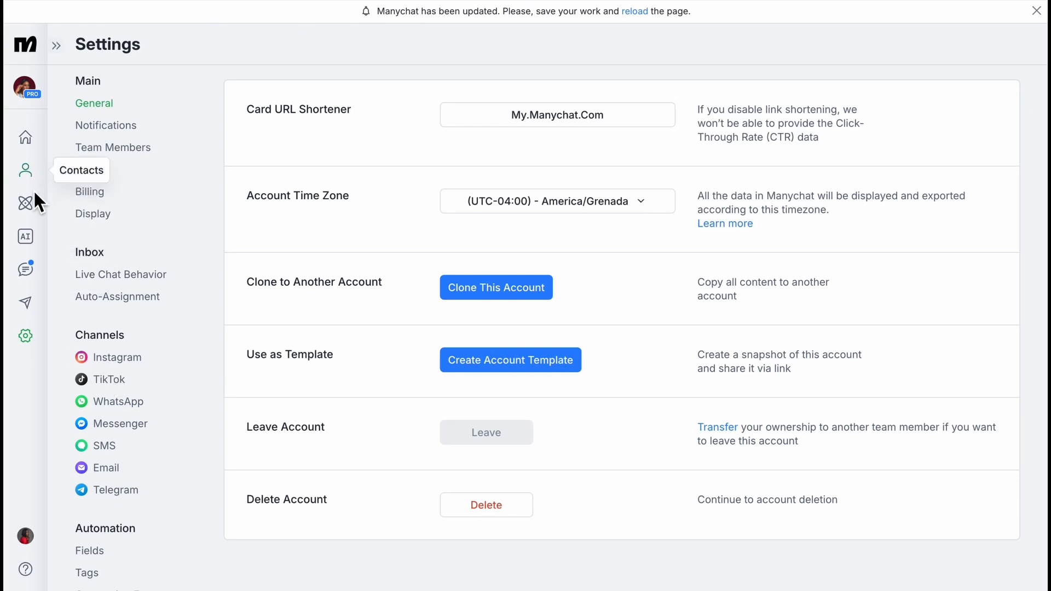
Create a new Instagram automation from the Auto-reply to comment in DM template.
click(25, 206)
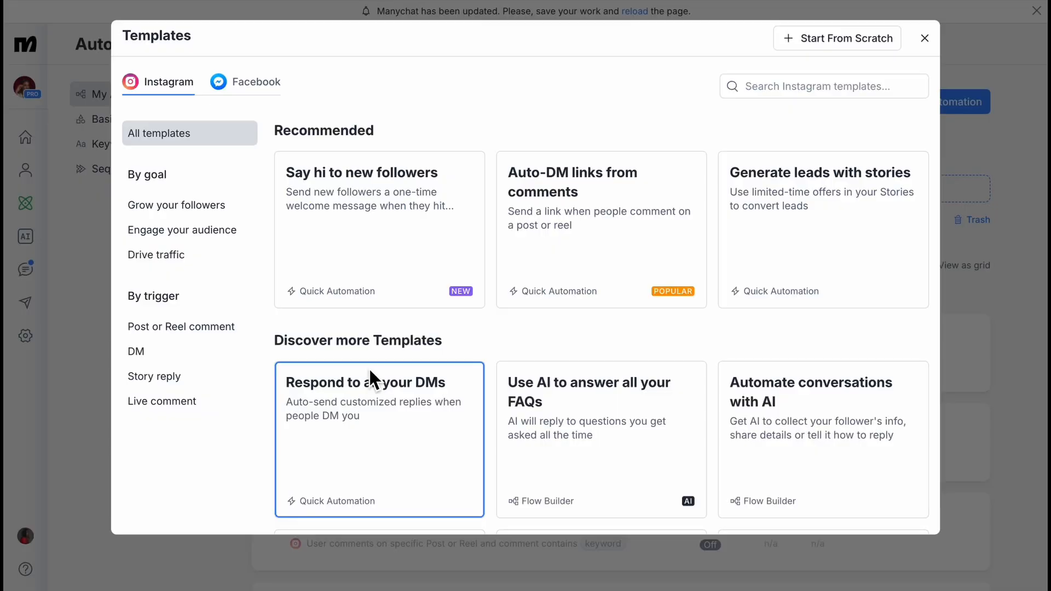
scroll(369, 366, down, 7)
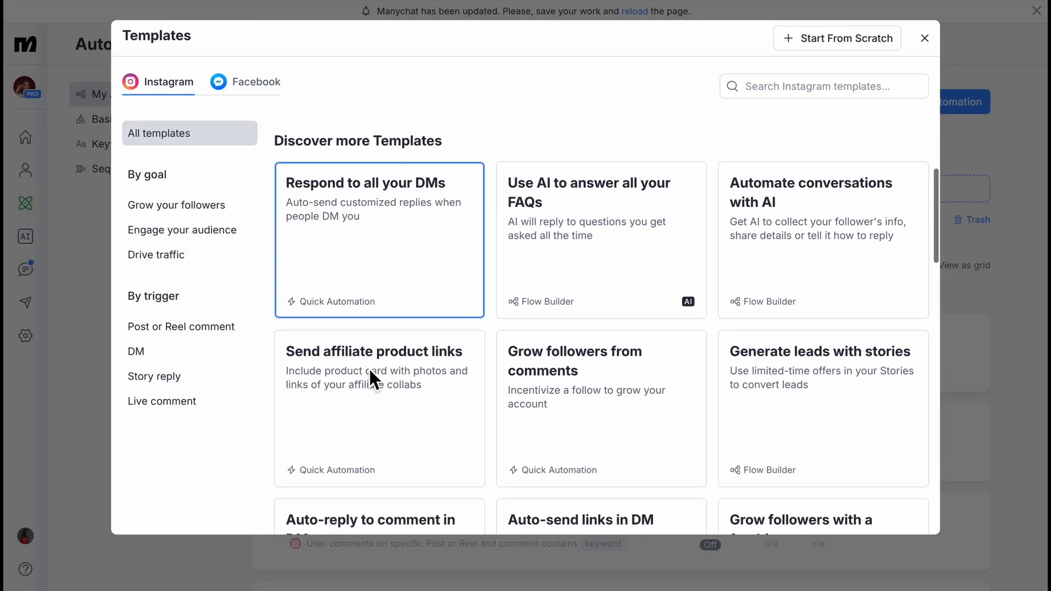
scroll(369, 367, down, 1)
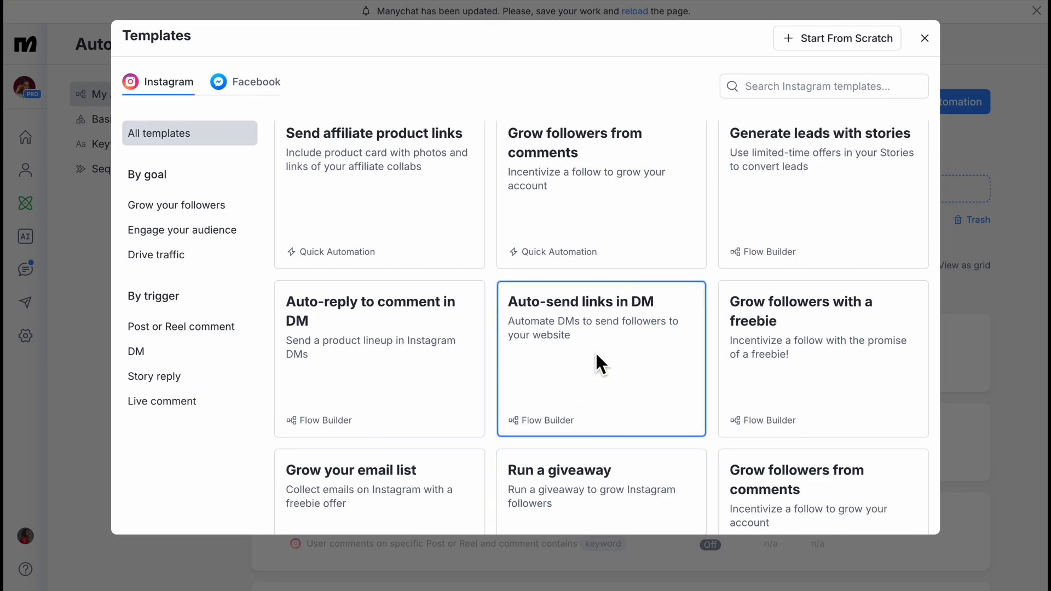
click(316, 376)
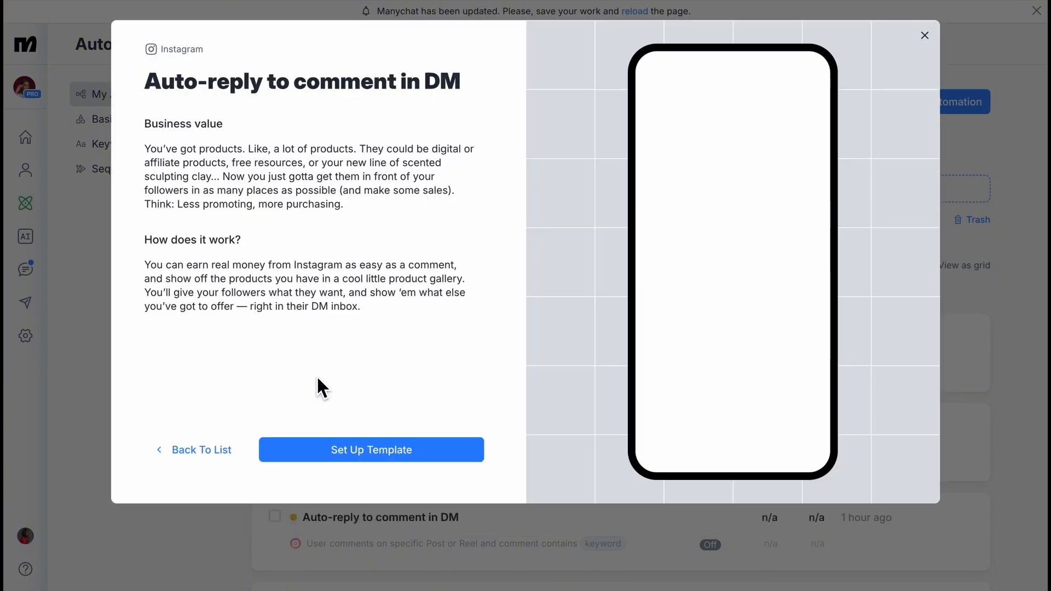
click(351, 459)
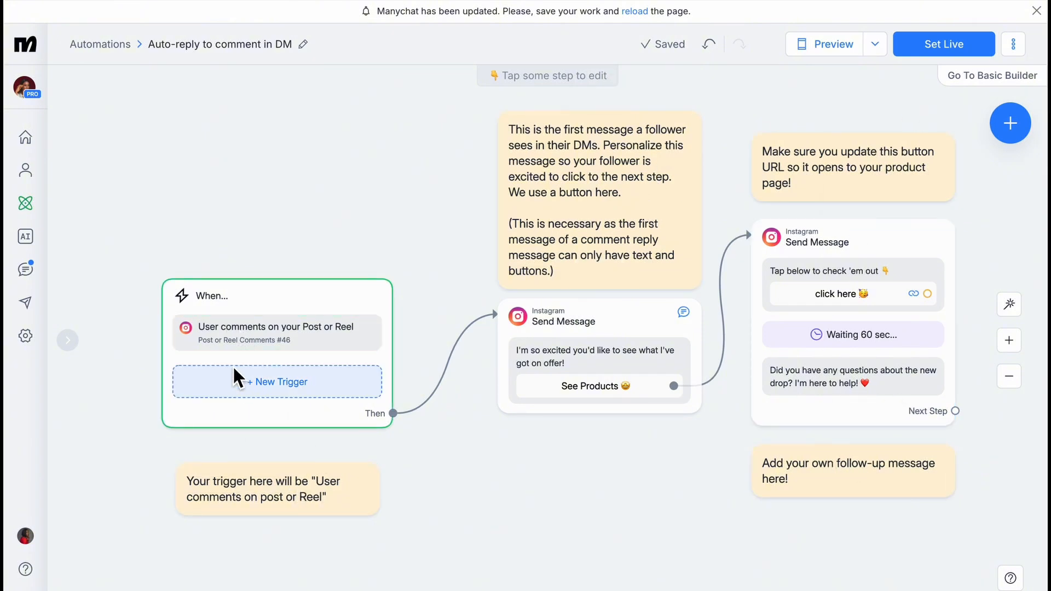
Set the 'User comments on your Post or Reel' trigger to fire on All Posts or Reels.
click(240, 349)
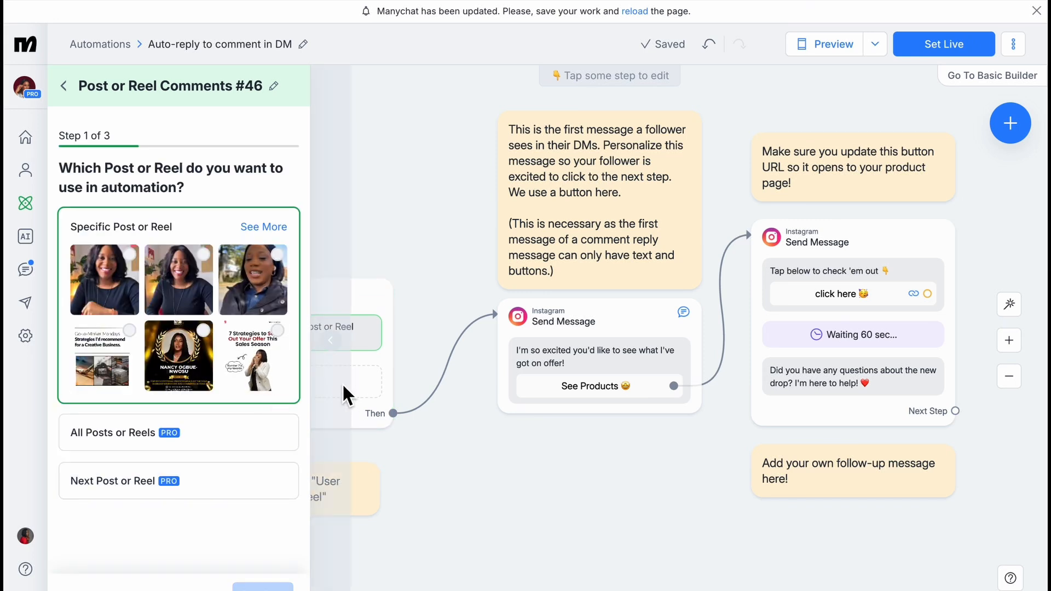
click(365, 365)
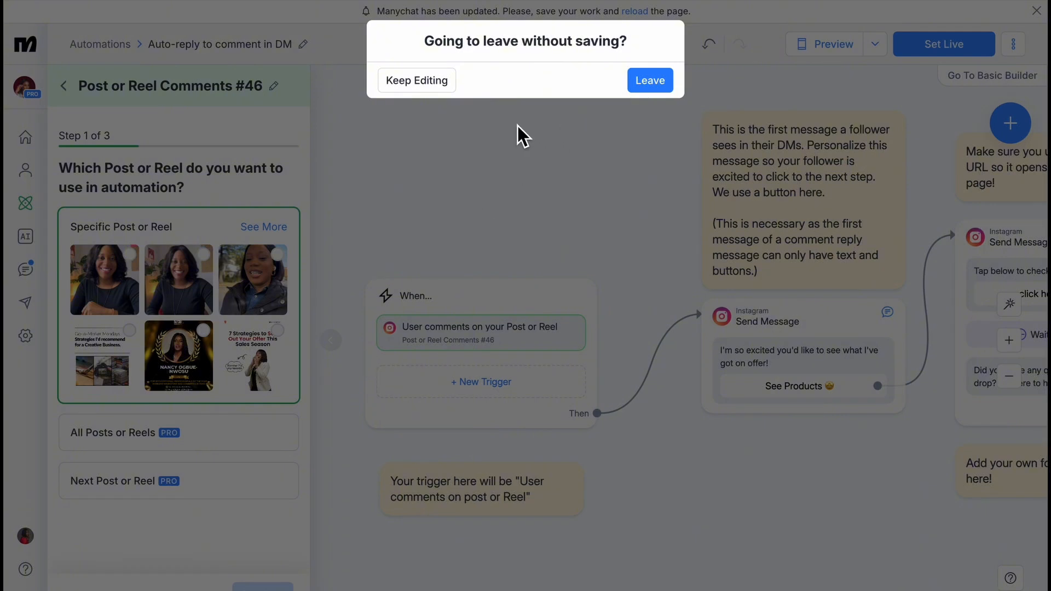
click(441, 81)
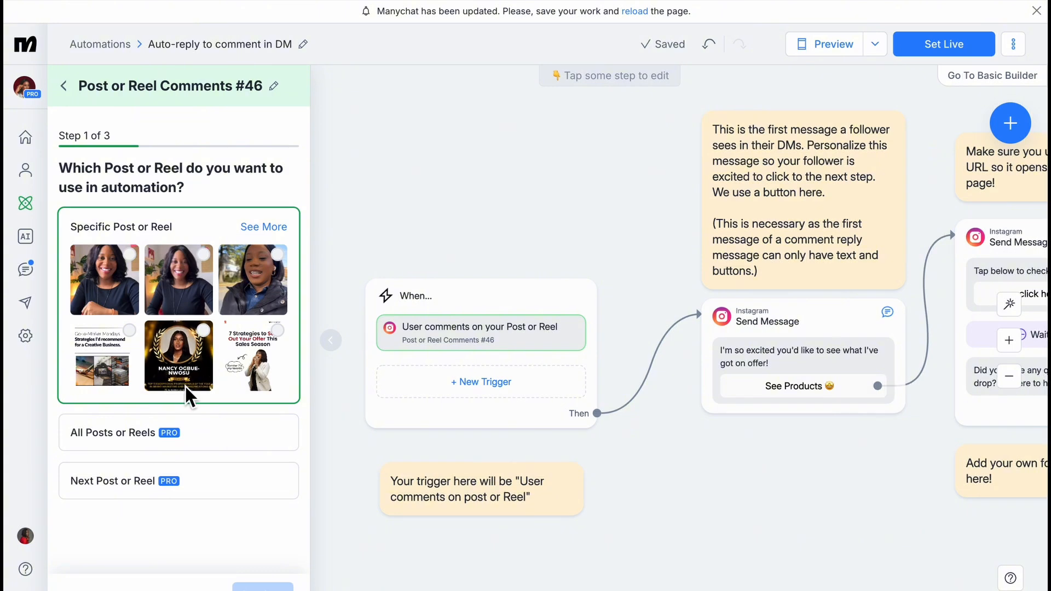
click(132, 437)
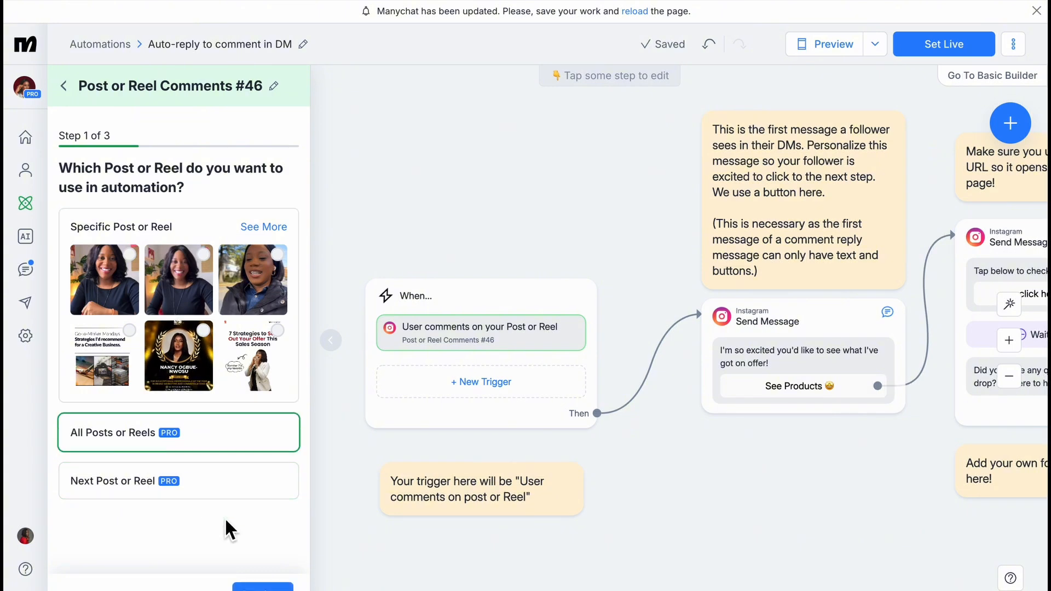
scroll(224, 517, down, 1)
Replace the placeholder 'keyword' with include keywords Many and Mani, and exclude love.
click(269, 570)
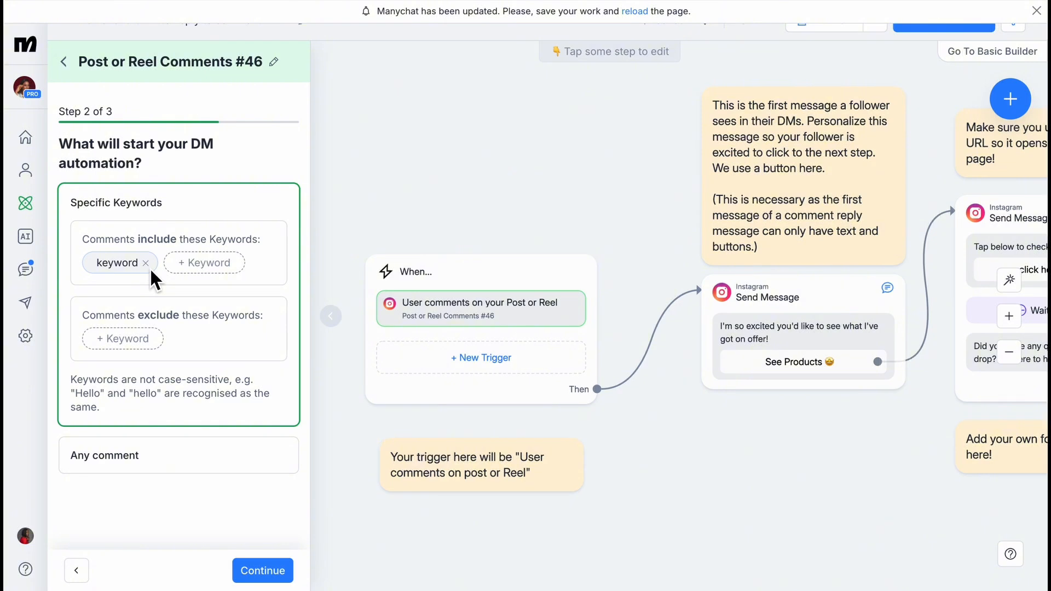
click(147, 262)
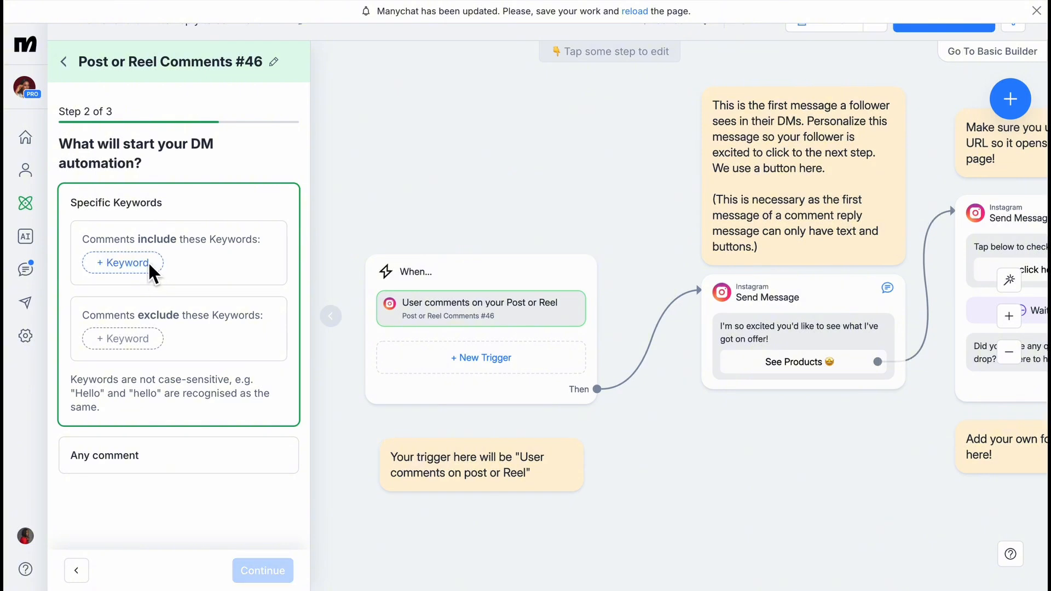
click(145, 264)
text(Many)
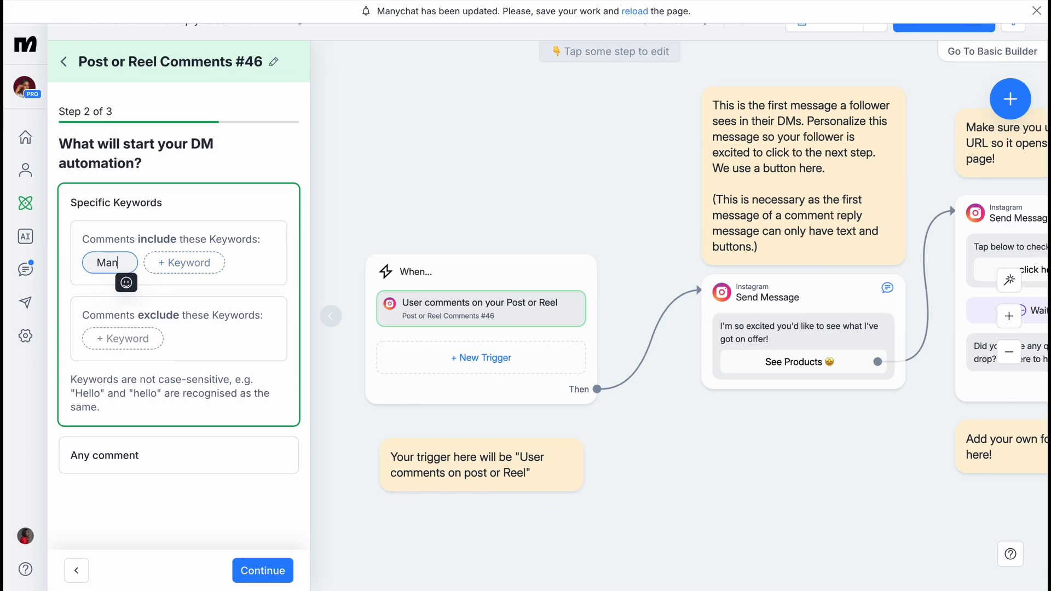
click(195, 266)
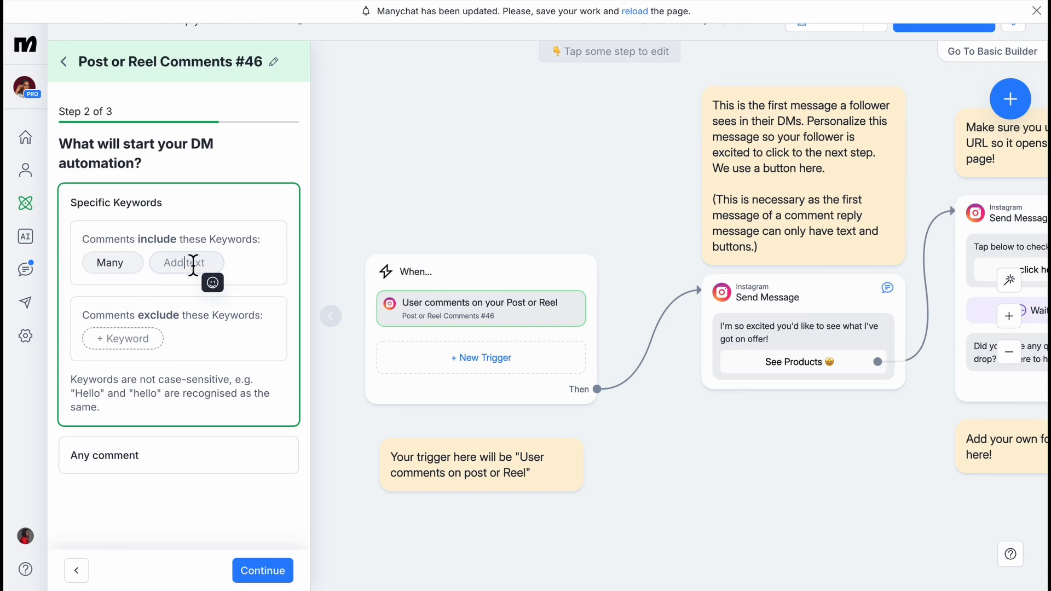
text(Mani)
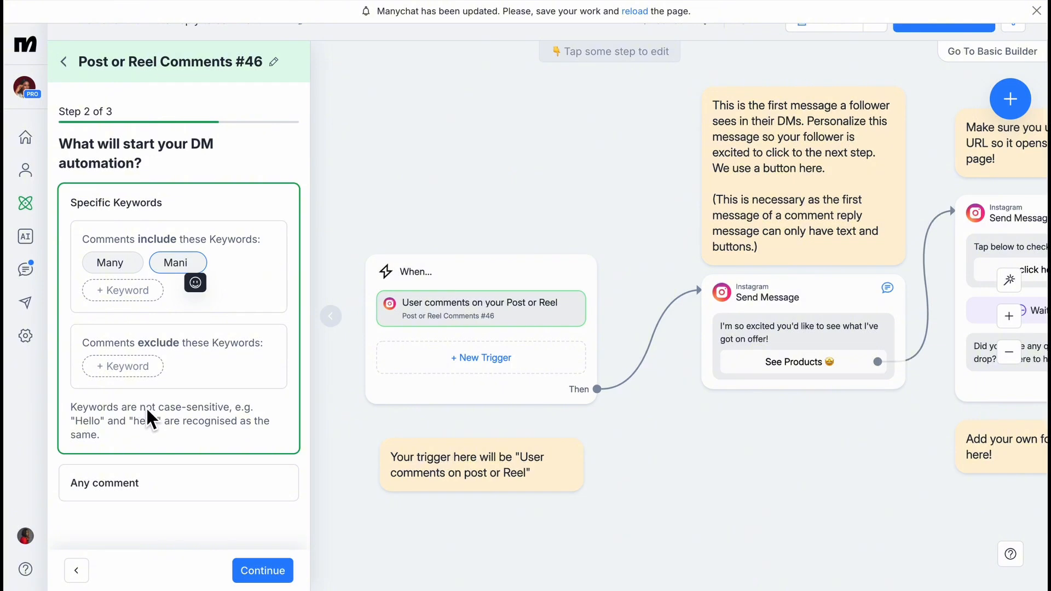
click(140, 360)
text(love)
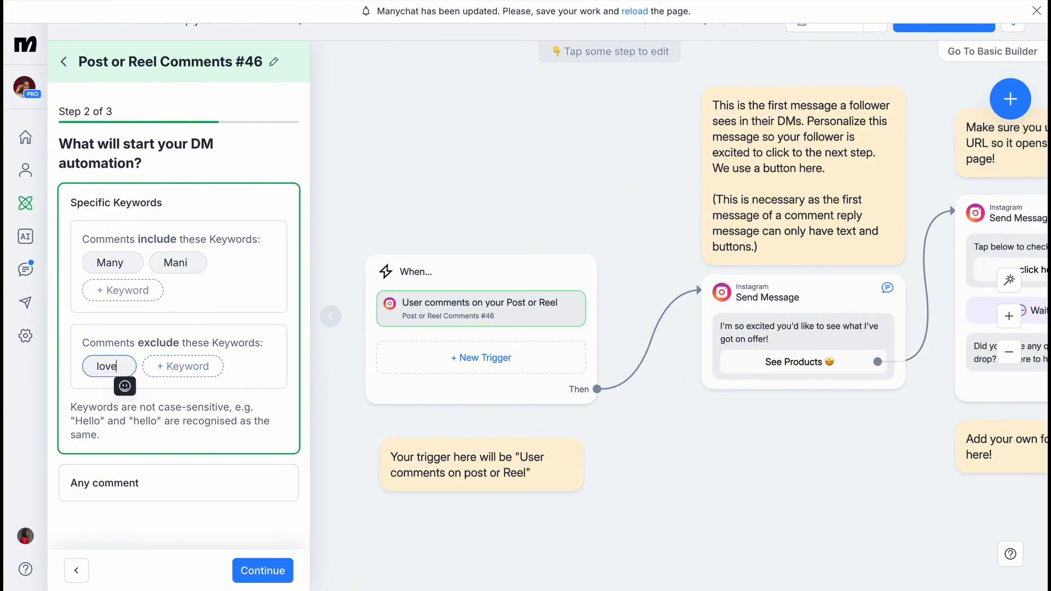
click(267, 572)
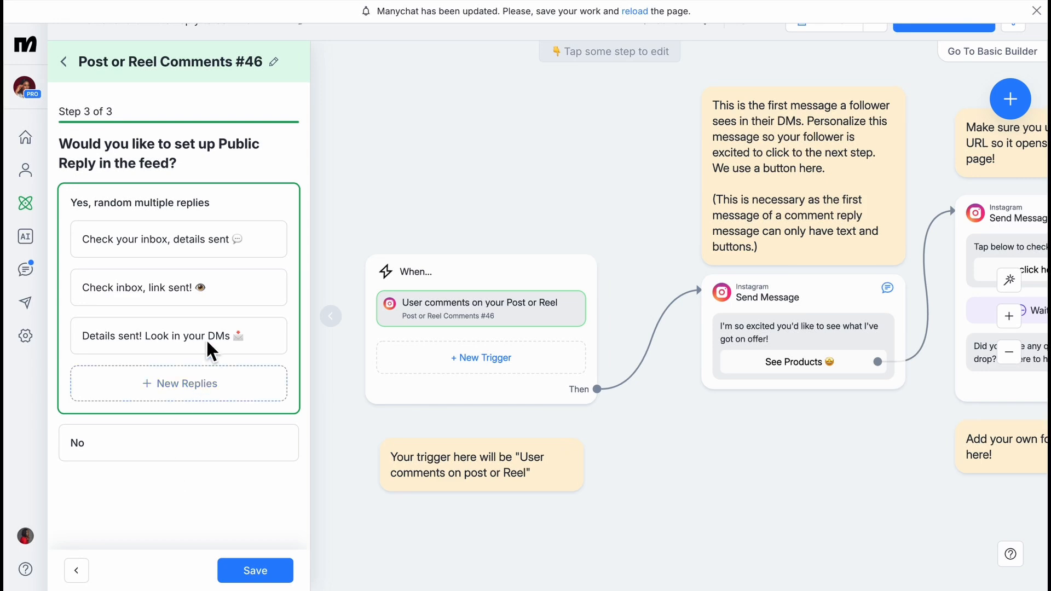
Delete the trailing emoji from each of the three public replies.
click(262, 246)
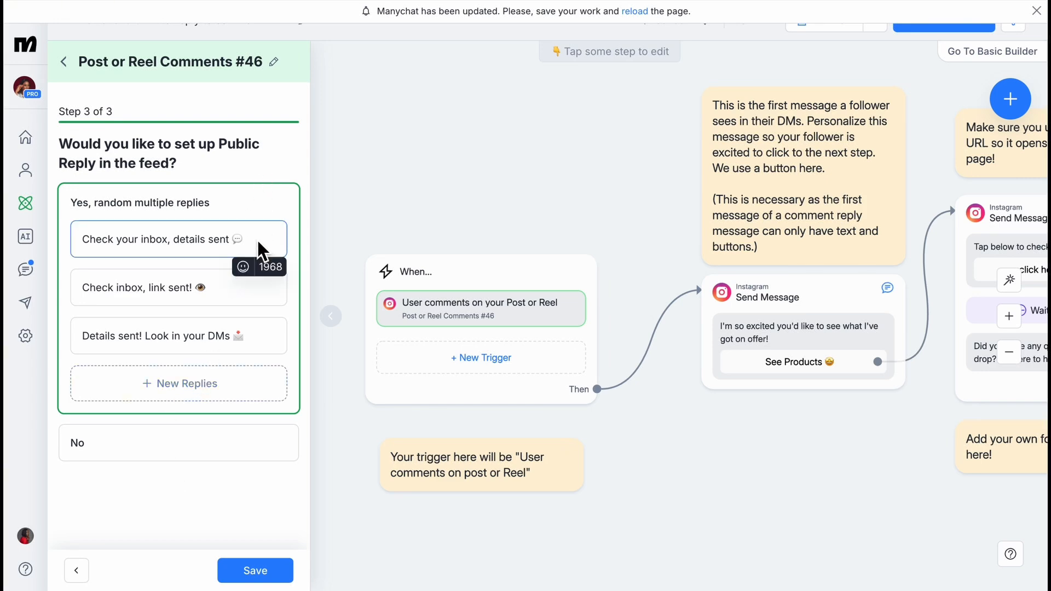
key(BackSpace)
click(239, 295)
key(BackSpace)
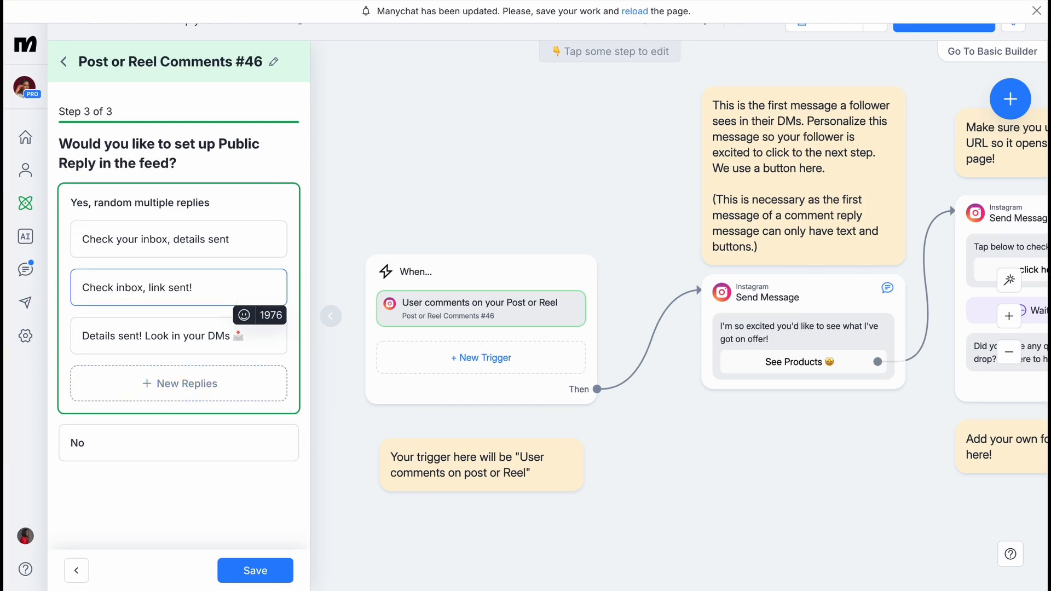
click(267, 339)
key(BackSpace)
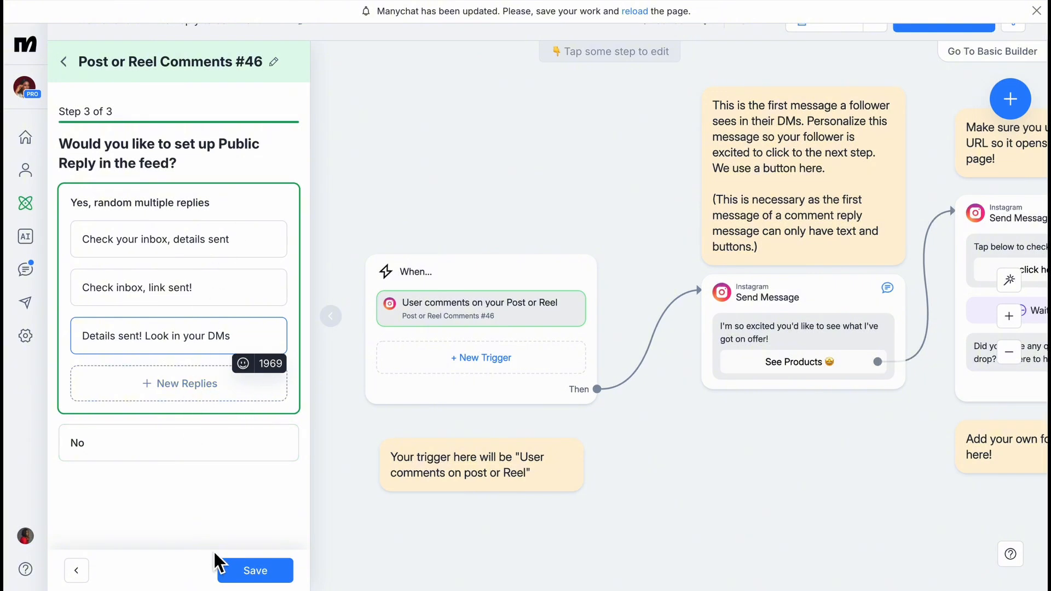
Save the comment trigger settings and return to the flow canvas.
click(263, 573)
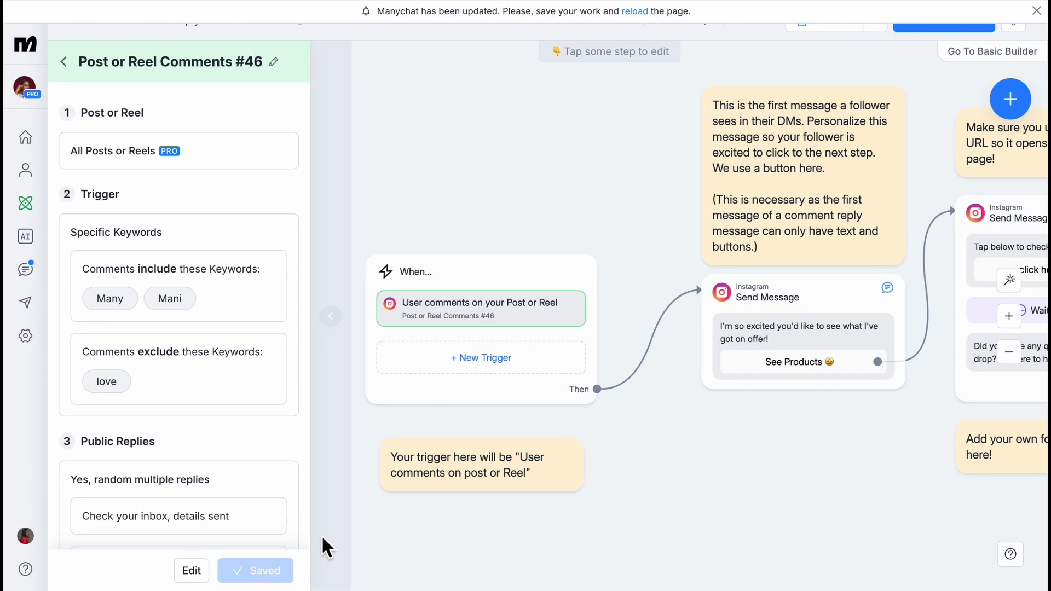
scroll(261, 480, down, 2)
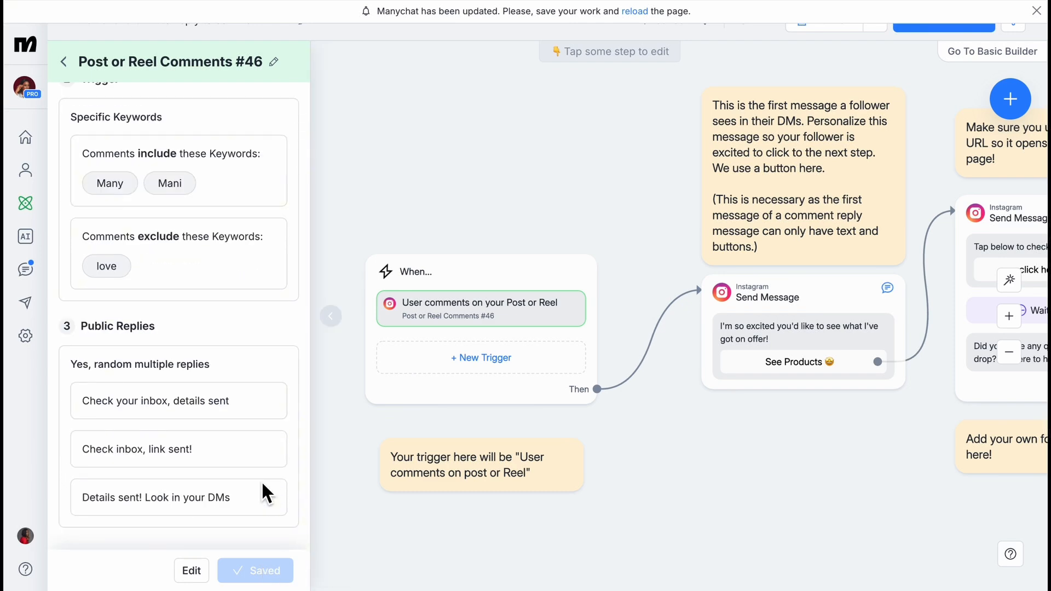
click(532, 525)
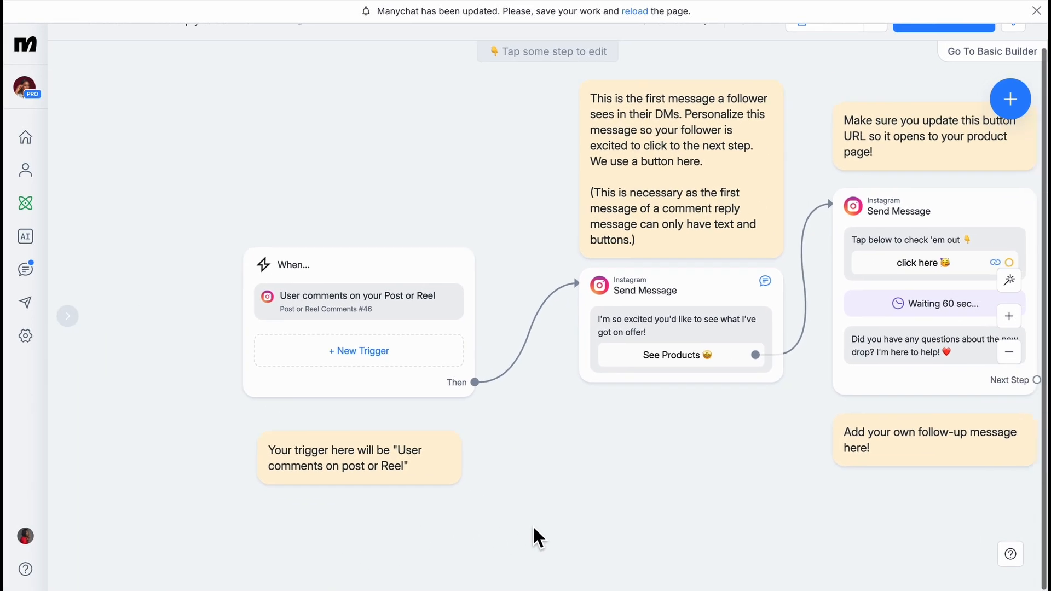
Delete the note explaining the comment trigger.
click(285, 503)
right_click(286, 501)
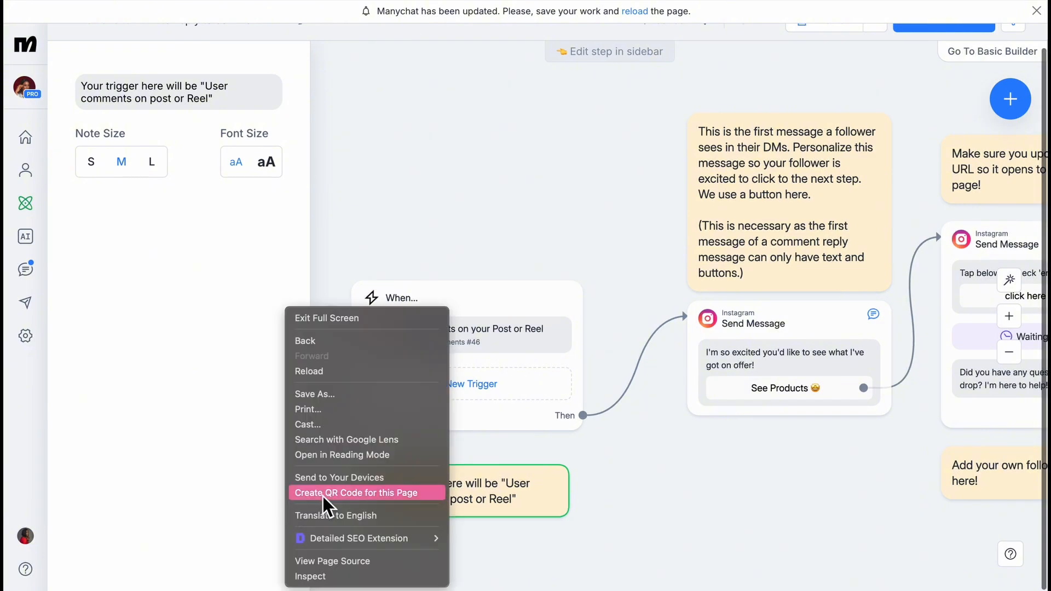
click(482, 502)
click(482, 438)
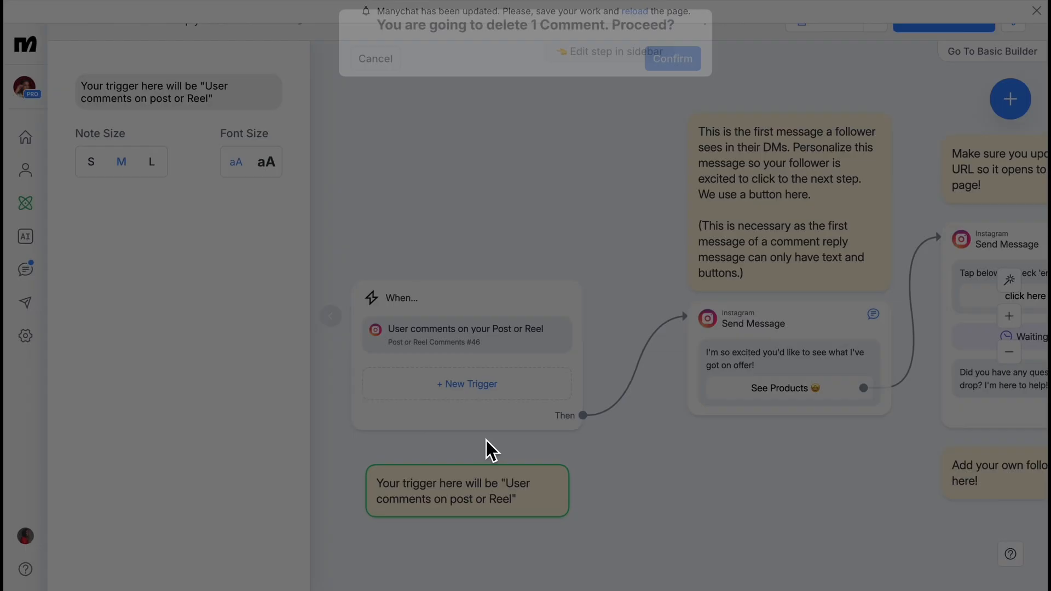
click(673, 75)
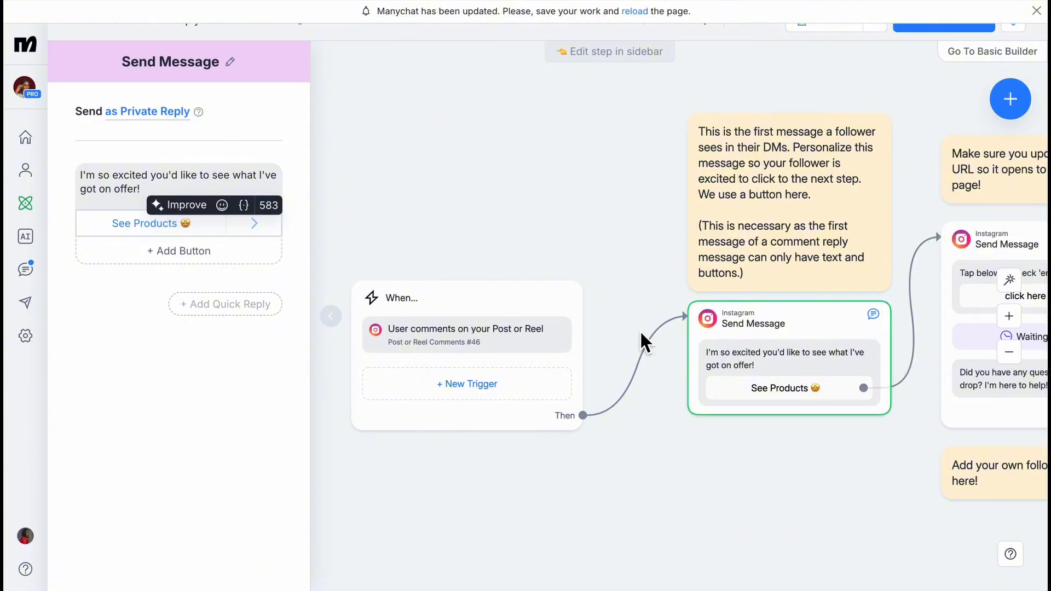
Open the first Send Message step in the editor sidebar.
click(642, 252)
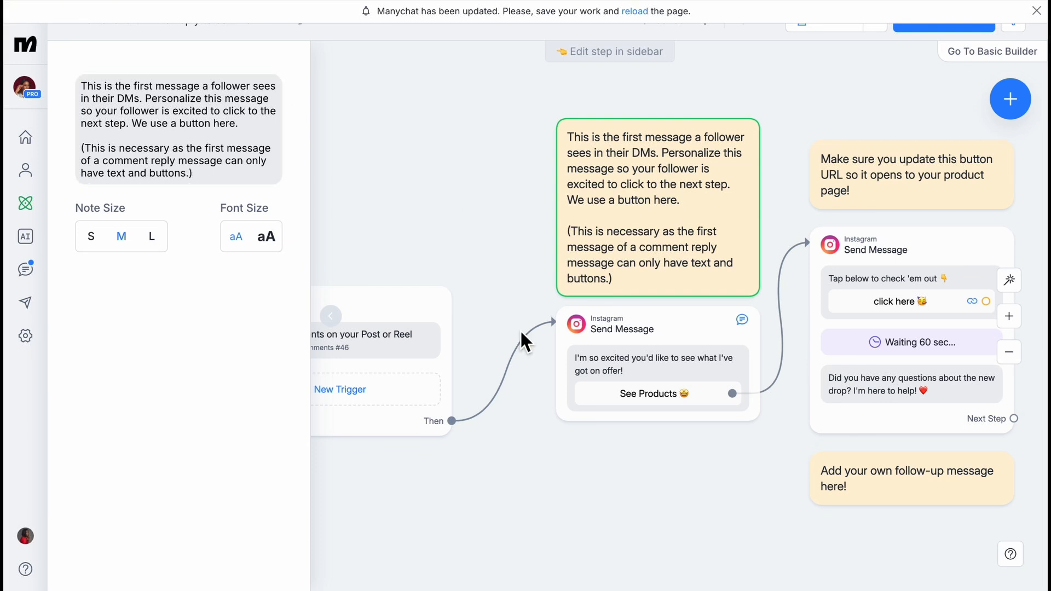
click(567, 397)
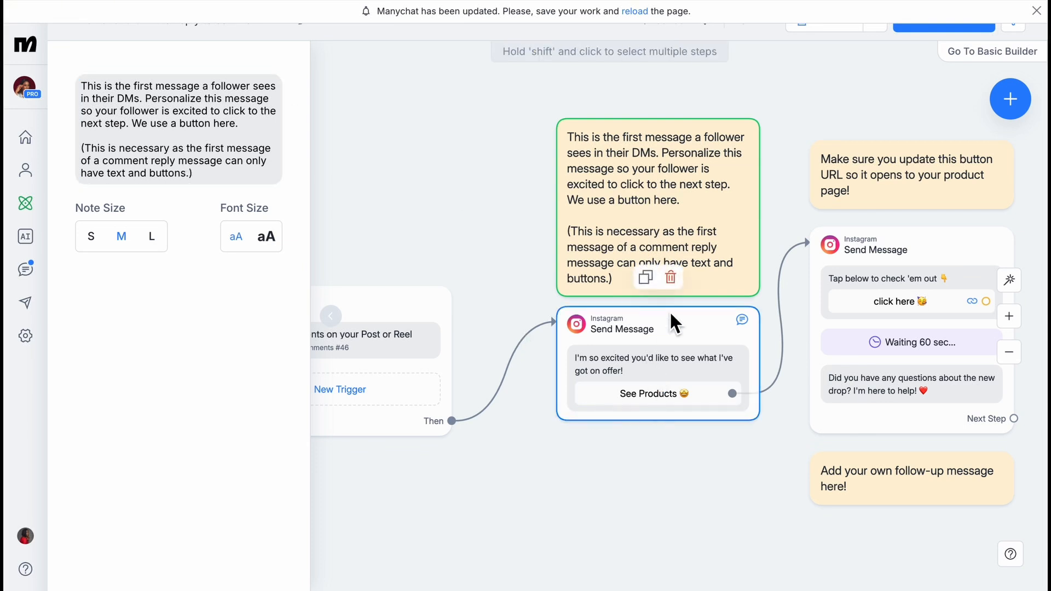
click(659, 354)
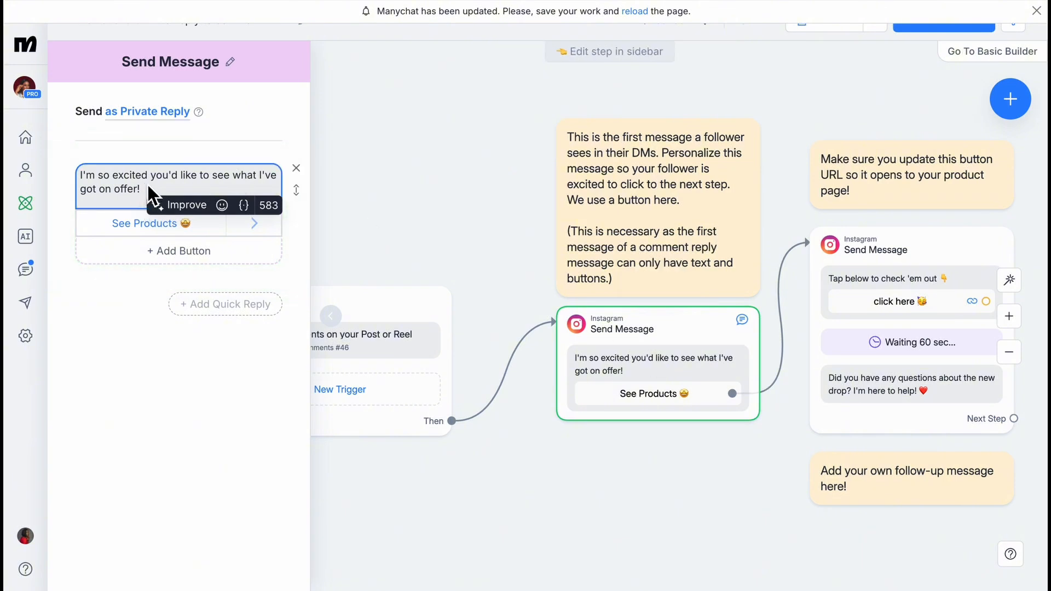
Rewrite the first message as 'Hello!' then 'I see you are here for my ManyChat setup video, correct?'.
drag(148, 184, 76, 178)
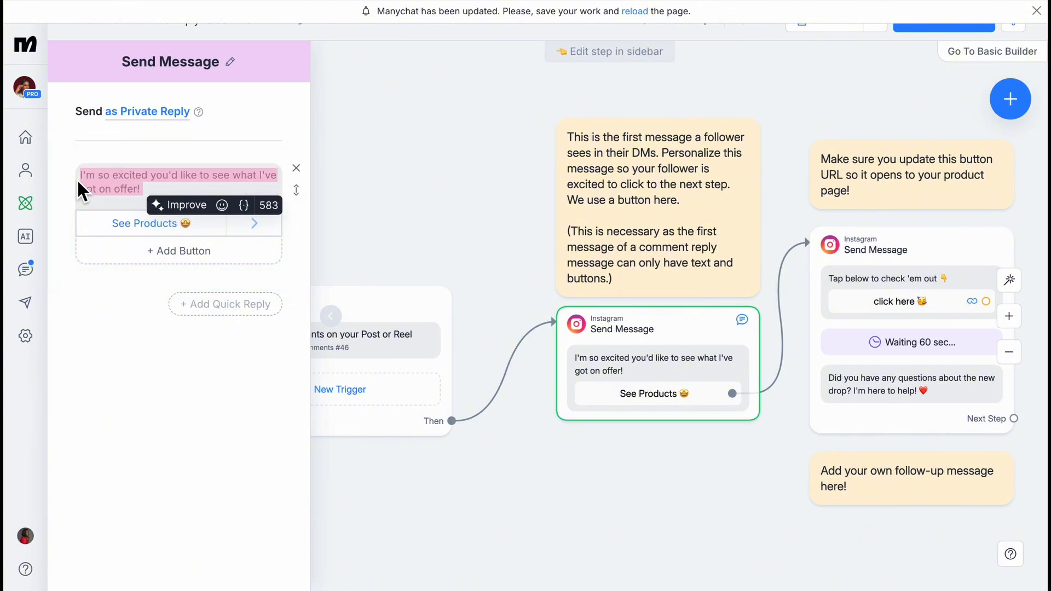
text(Hello!)
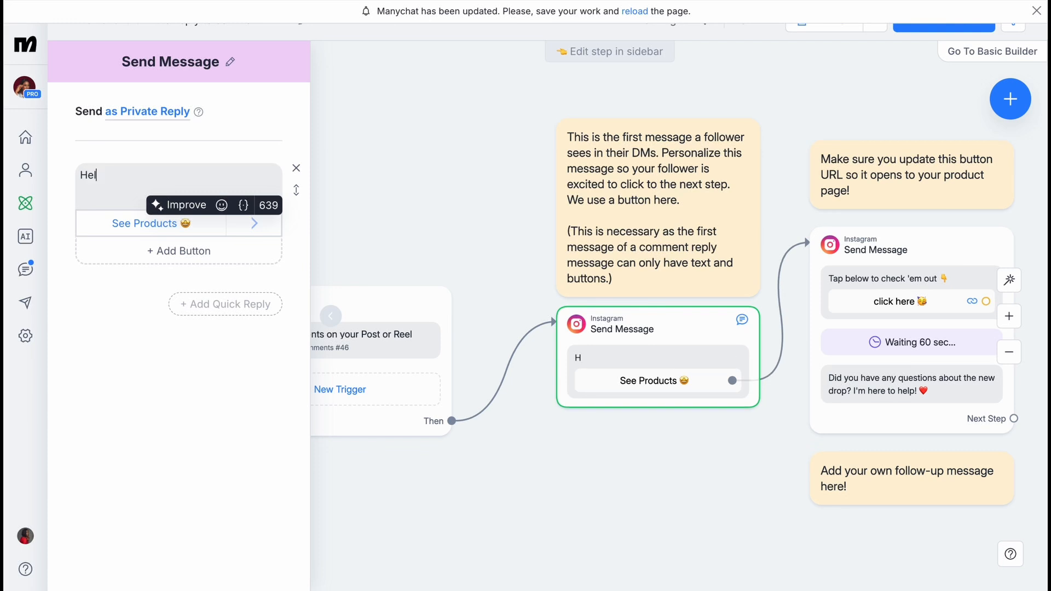
key(Return)
key(Return)
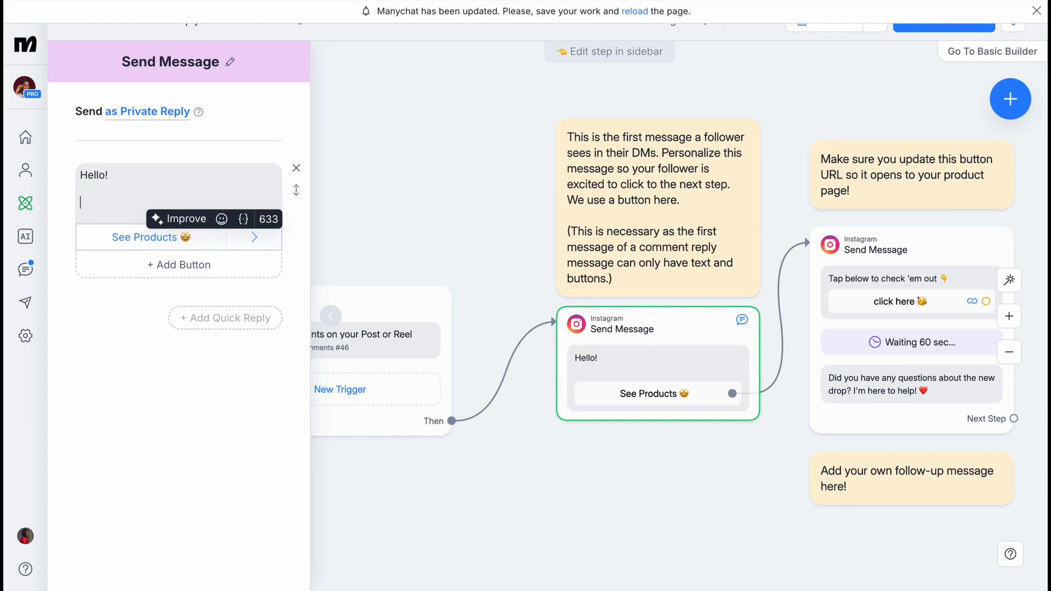
text(I see yo)
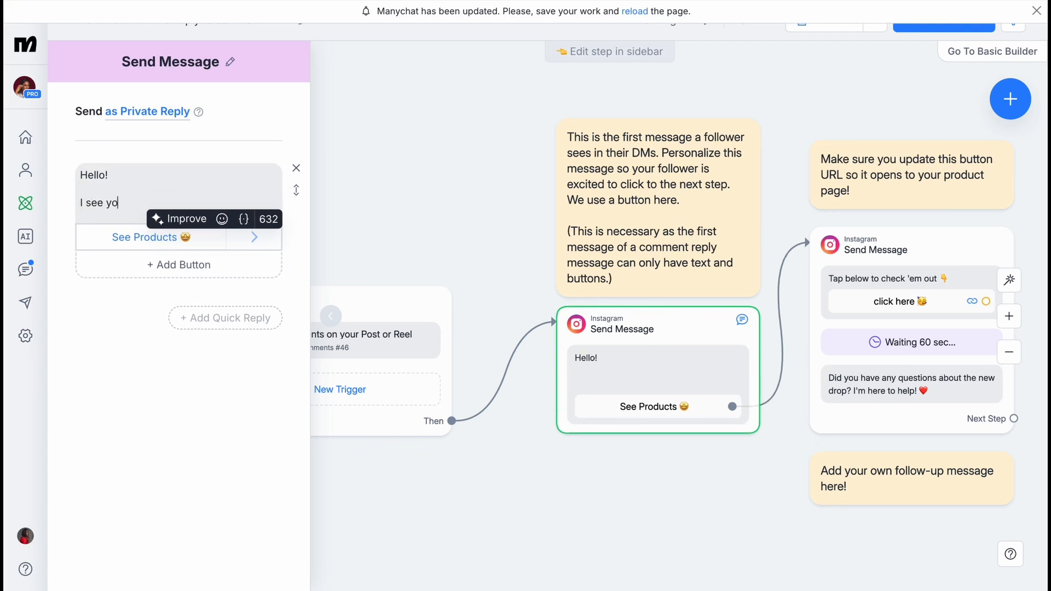
text(u are here for my ManyCh)
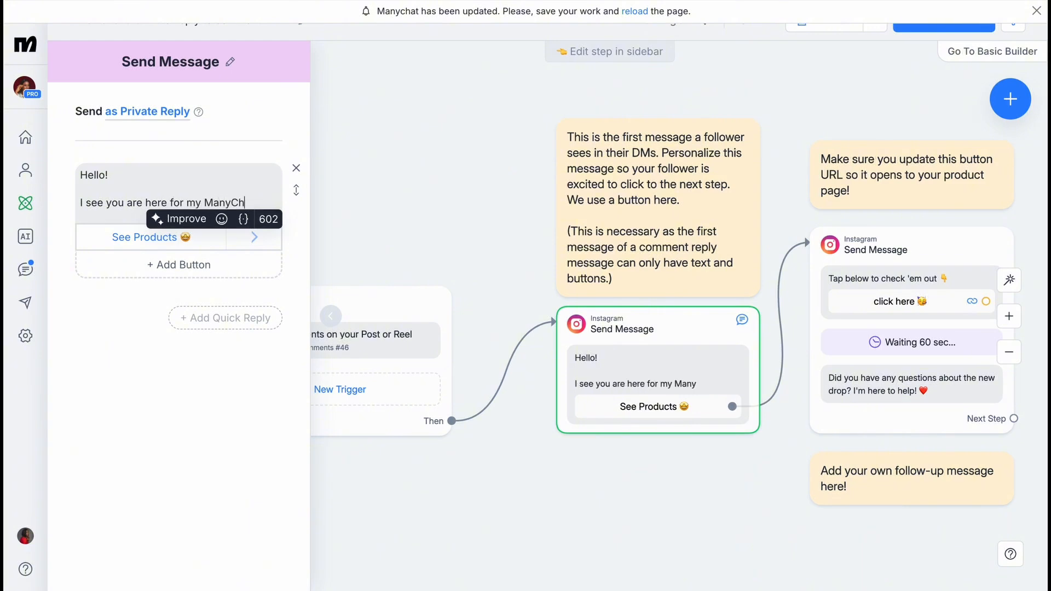
text(at setup video)
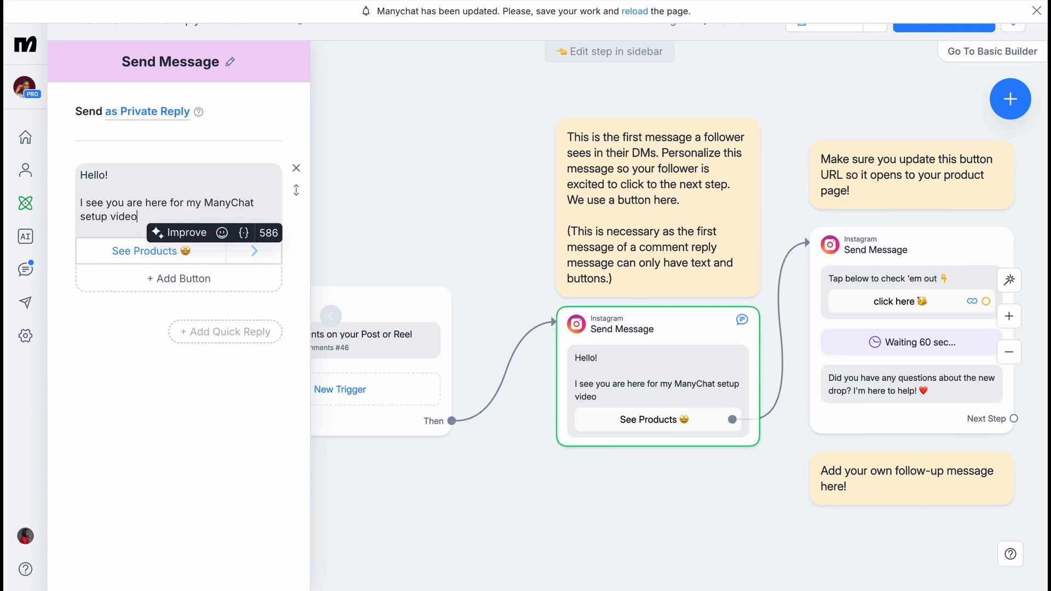
text(, correct?)
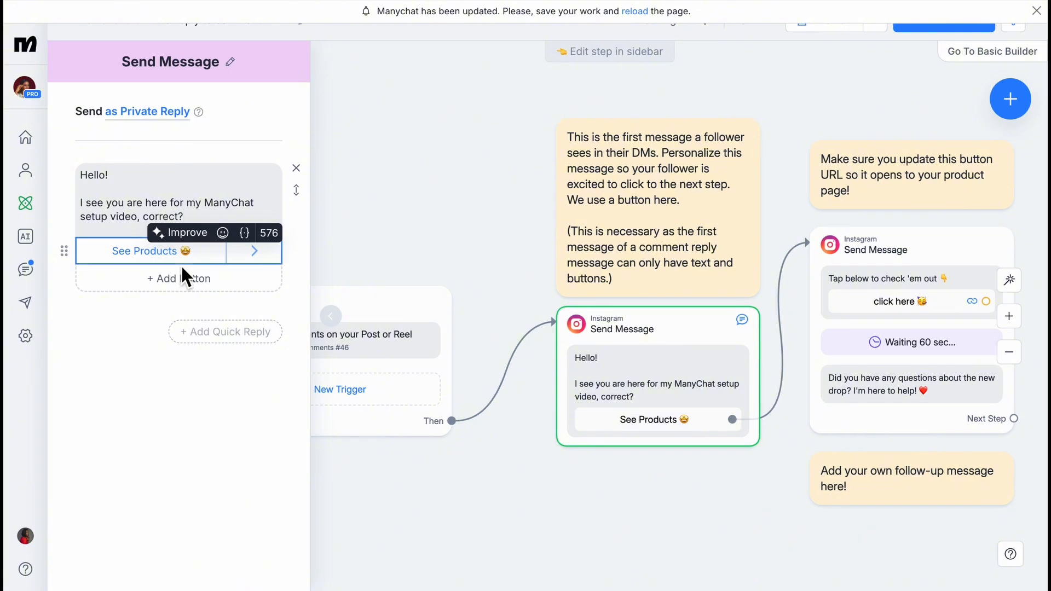
Rename the See Products button to 'Yes, I am'.
click(183, 255)
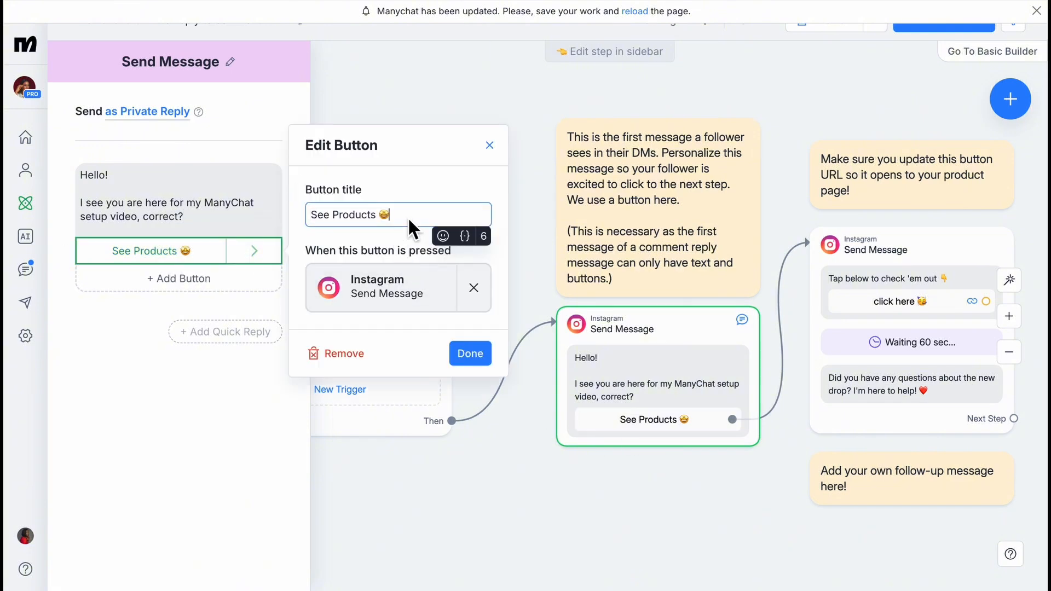
double_click(317, 217)
key(BackSpace)
key(BackSpace)
key(BackSpace)
key(BackSpace)
key(BackSpace)
key(BackSpace)
key(BackSpace)
key(BackSpace)
key(BackSpace)
key(BackSpace)
key(BackSpace)
key(BackSpace)
key(BackSpace)
key(BackSpace)
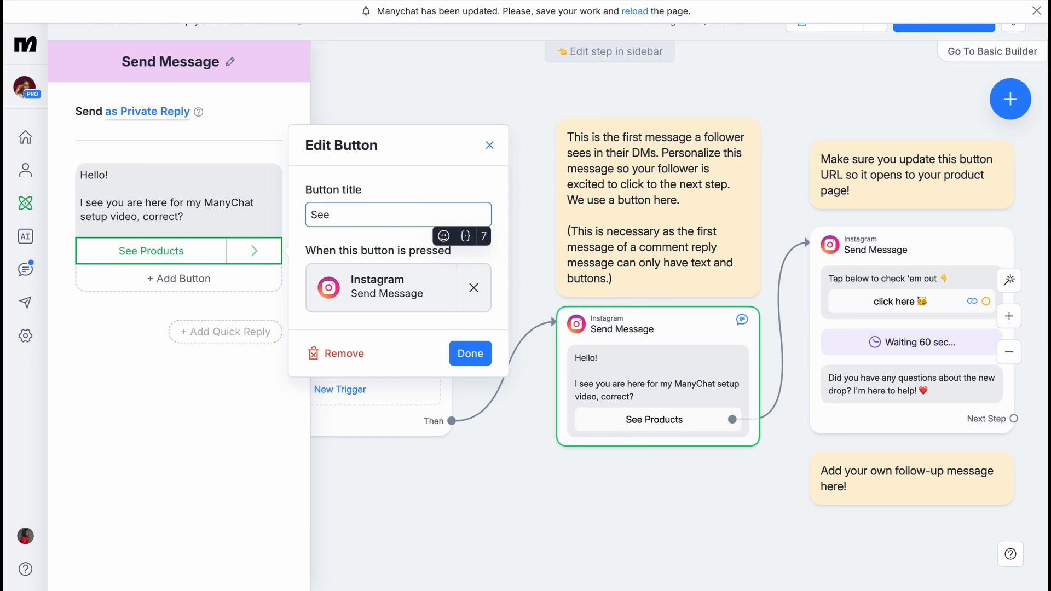
text(Yes)
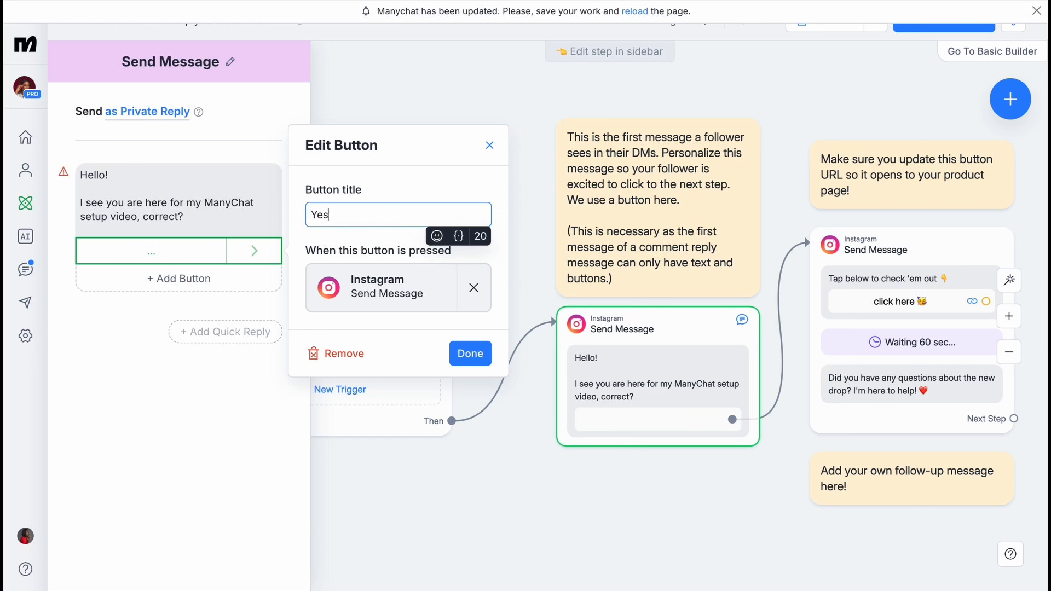
text(, I am)
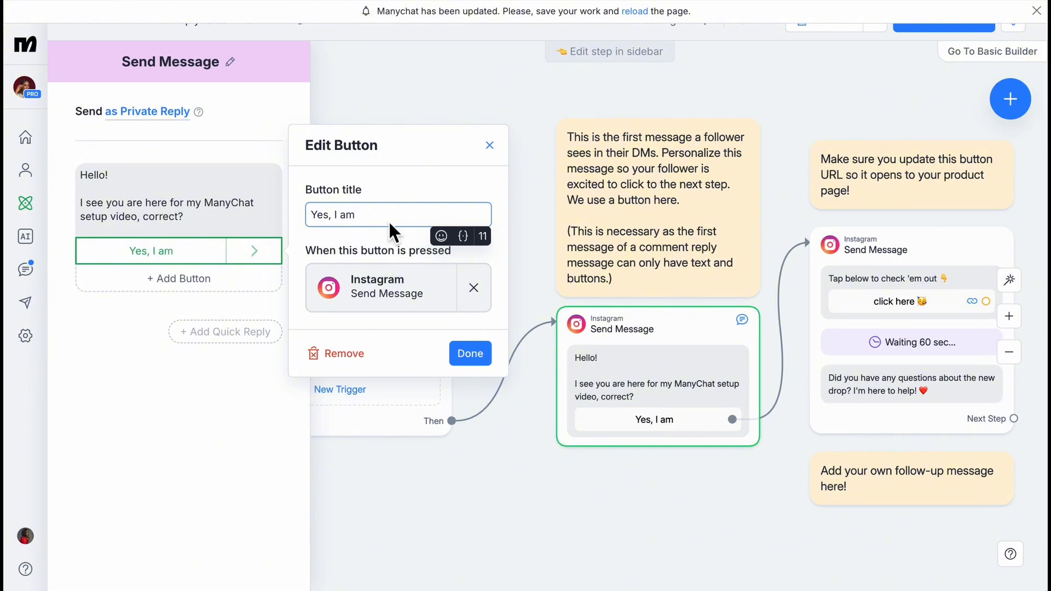
click(186, 225)
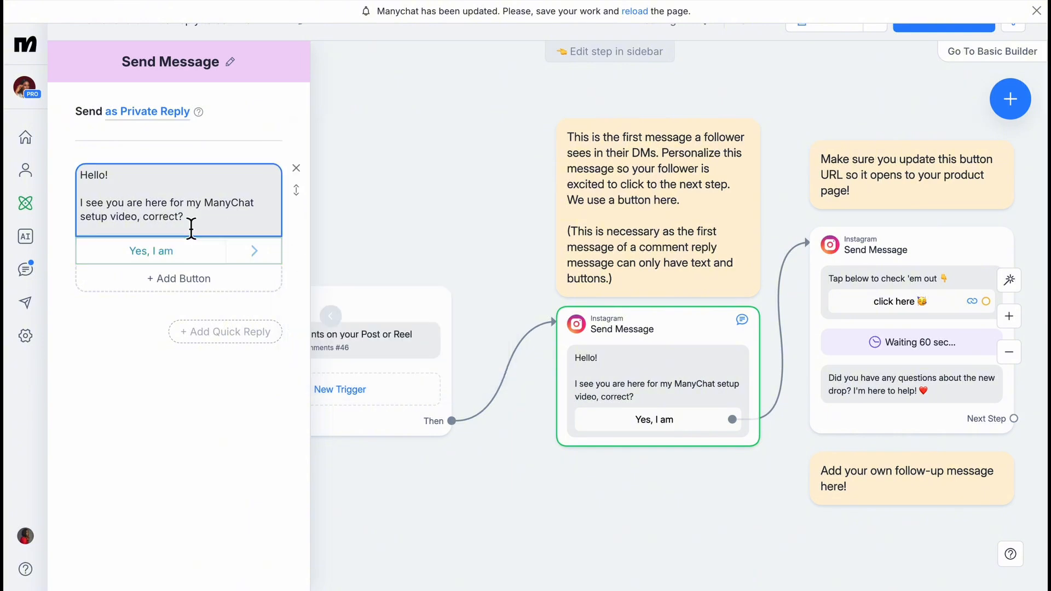
Add the line 'Tap the link below if you are.' to the first message.
key(Return)
key(Return)
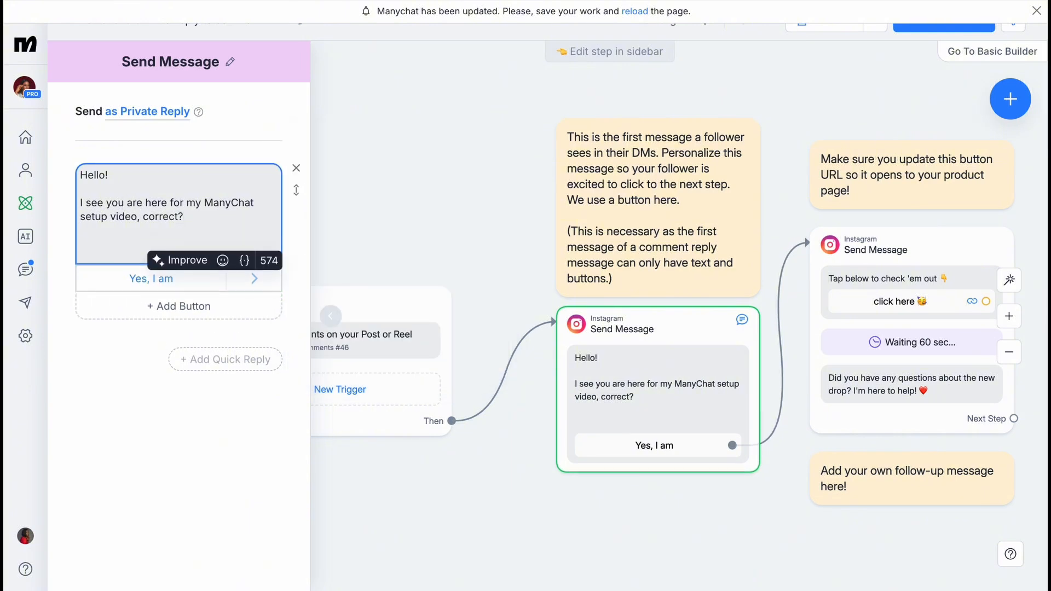
text(Tap the link b)
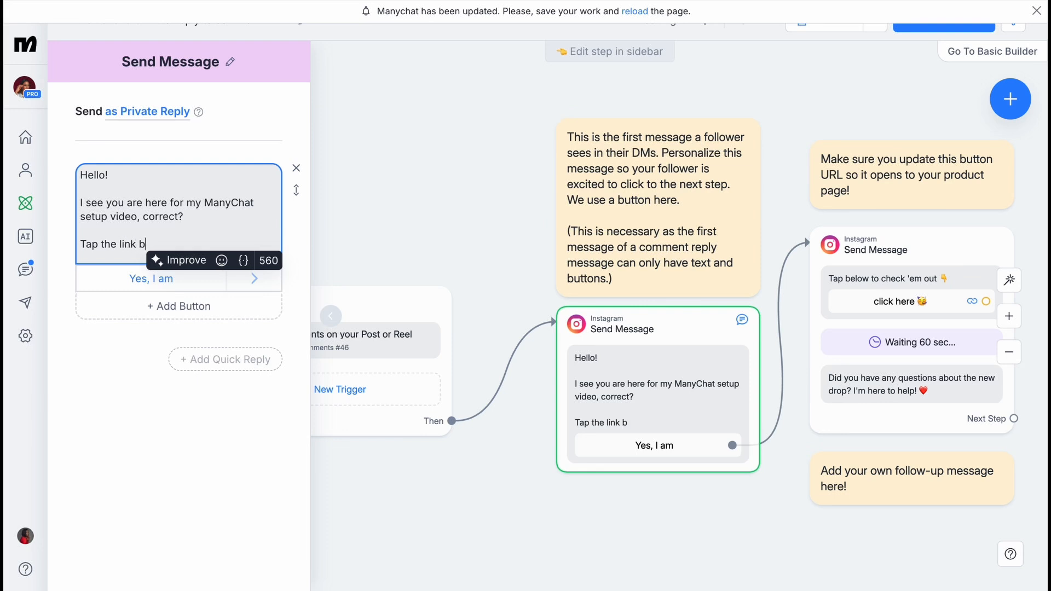
text(e;ow)
key(BackSpace)
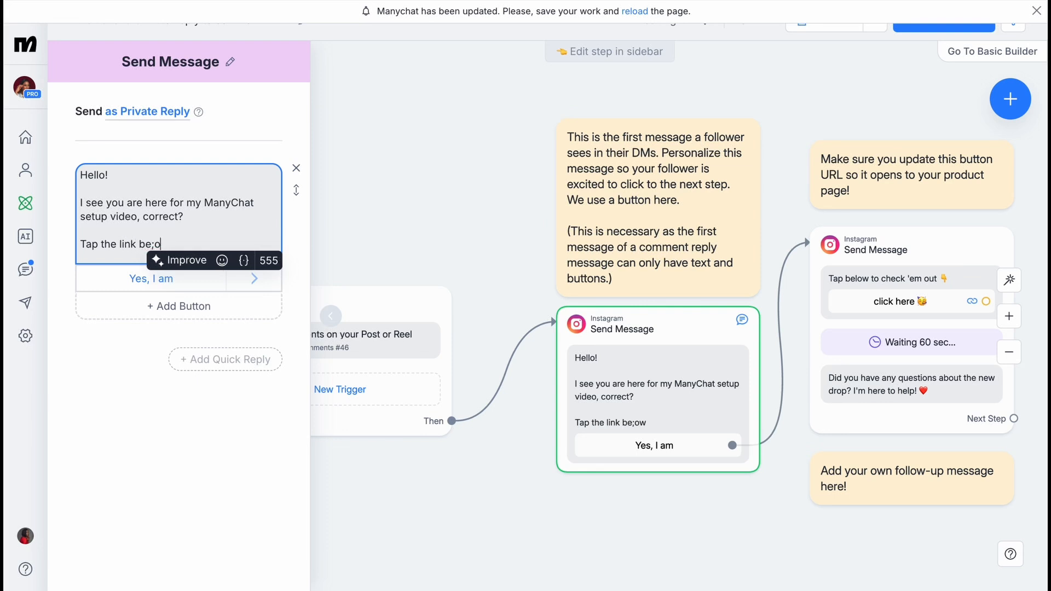
key(BackSpace)
key(BackSpace)
text(low i)
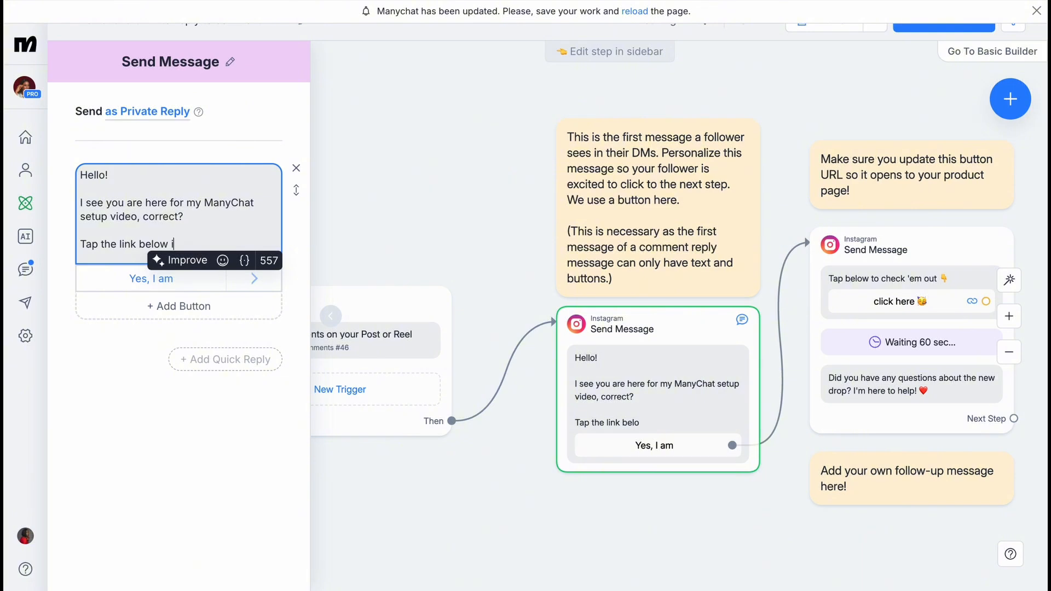
text(f y)
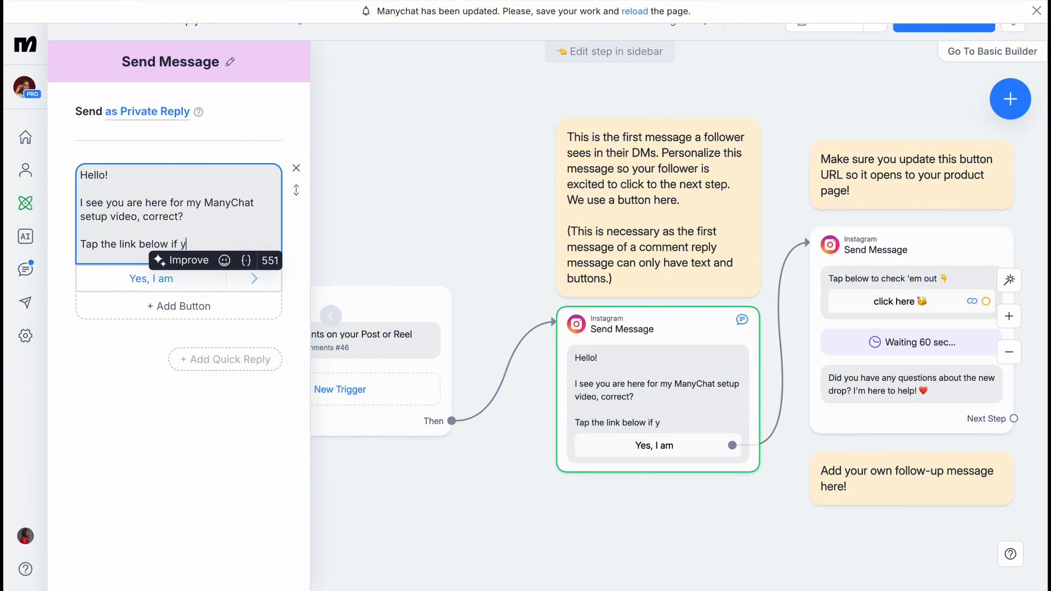
text(ou are)
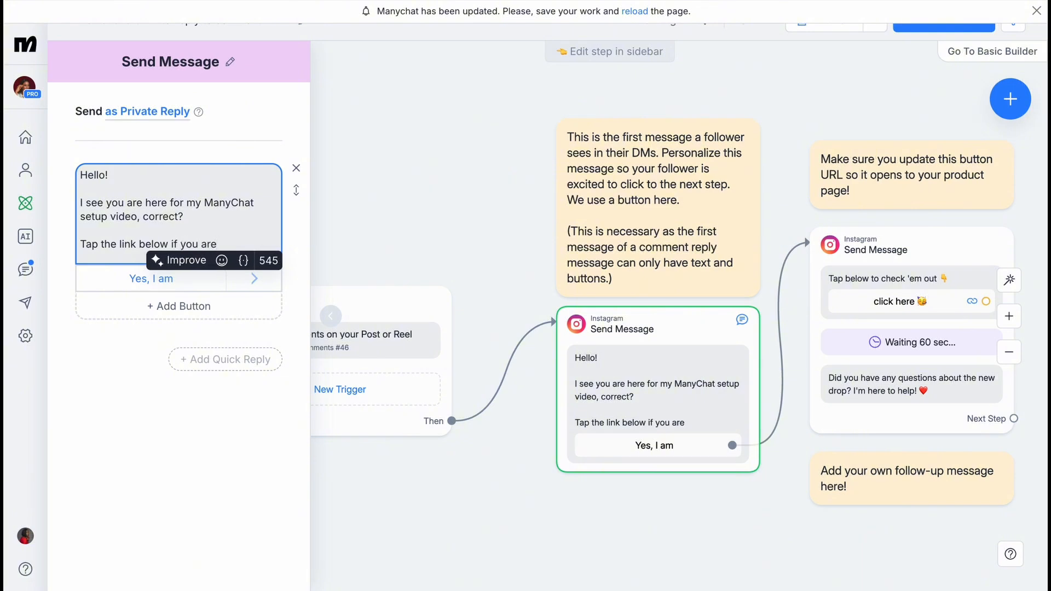
text(.)
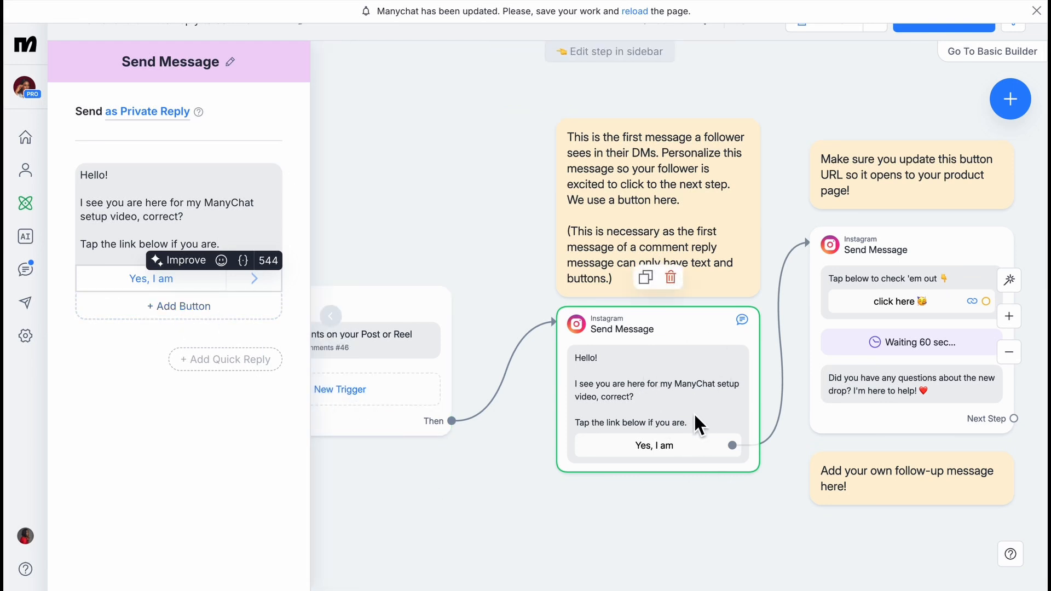
scroll(694, 412, right, 2)
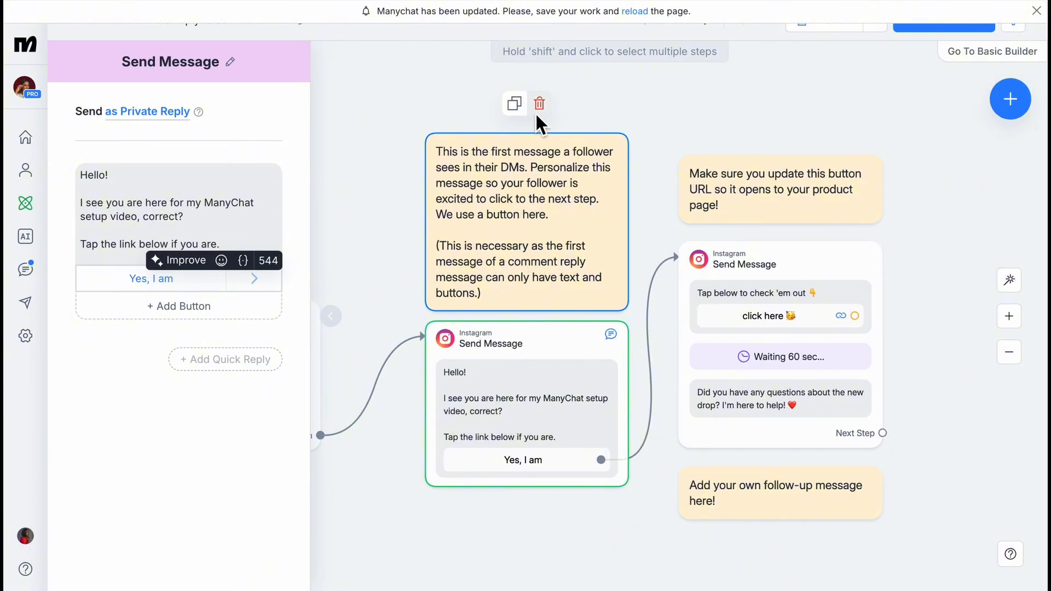
Delete the note above the first message and open the follow-up Send Message step.
click(540, 109)
click(673, 66)
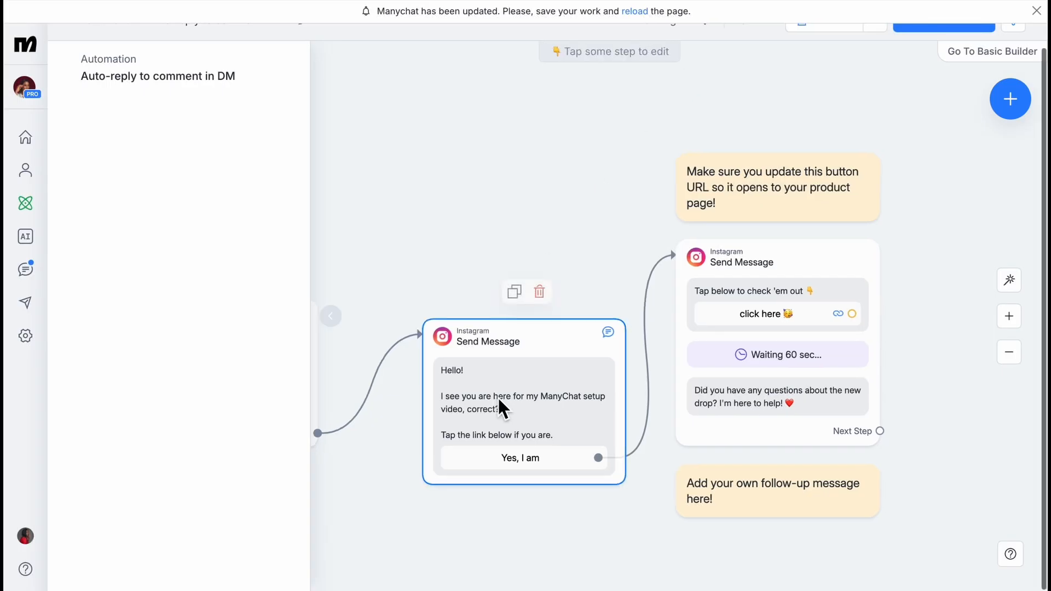
scroll(497, 397, right, 3)
scroll(498, 396, down, 1)
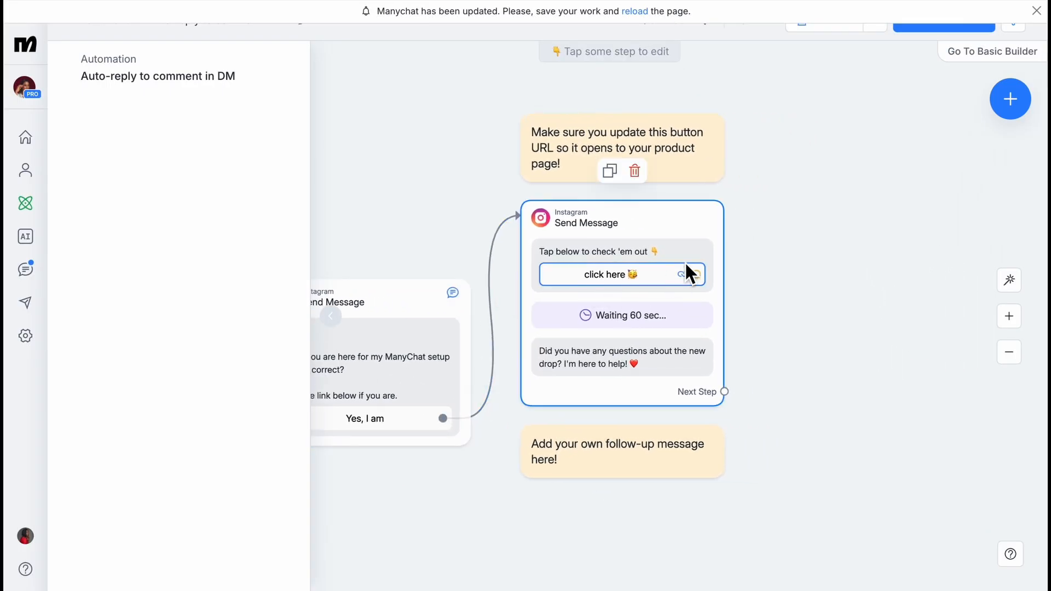
click(699, 230)
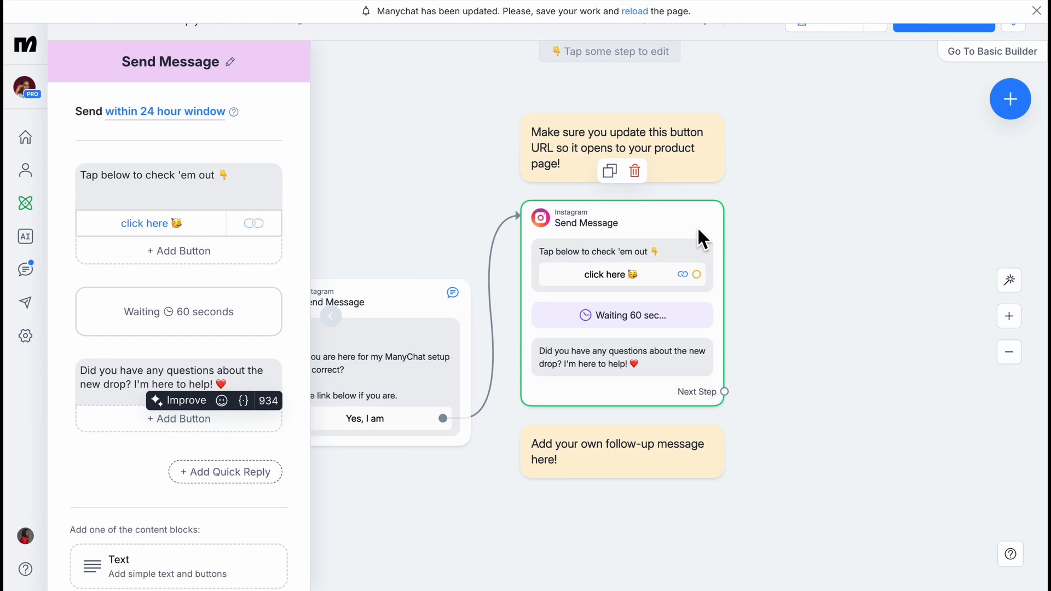
scroll(696, 226, left, 3)
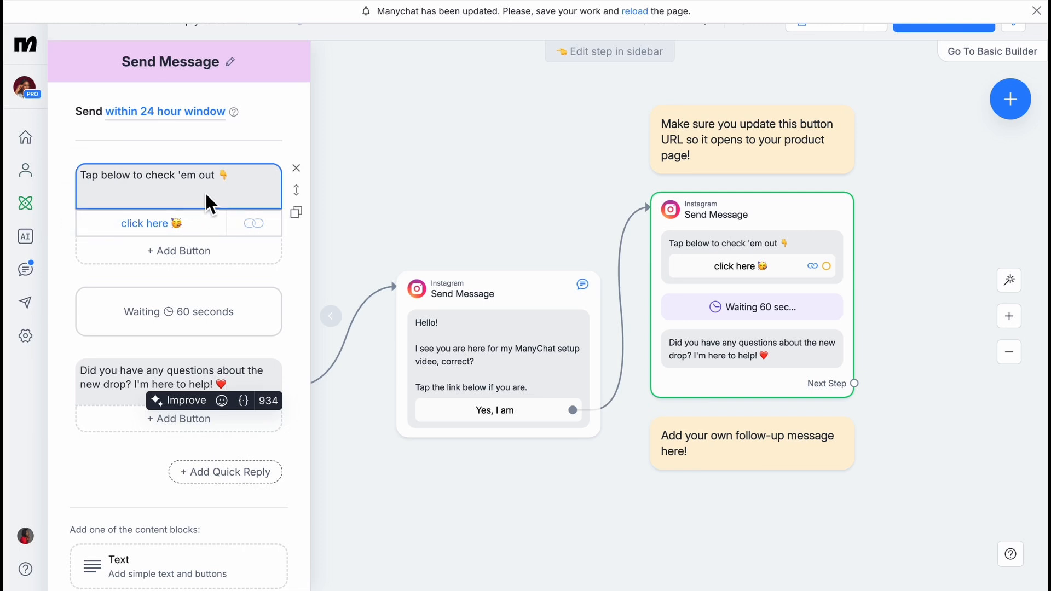
Replace 'Tap below to check 'em out' with 'Great!' and 'Click on the link below to grab it.'.
click(249, 178)
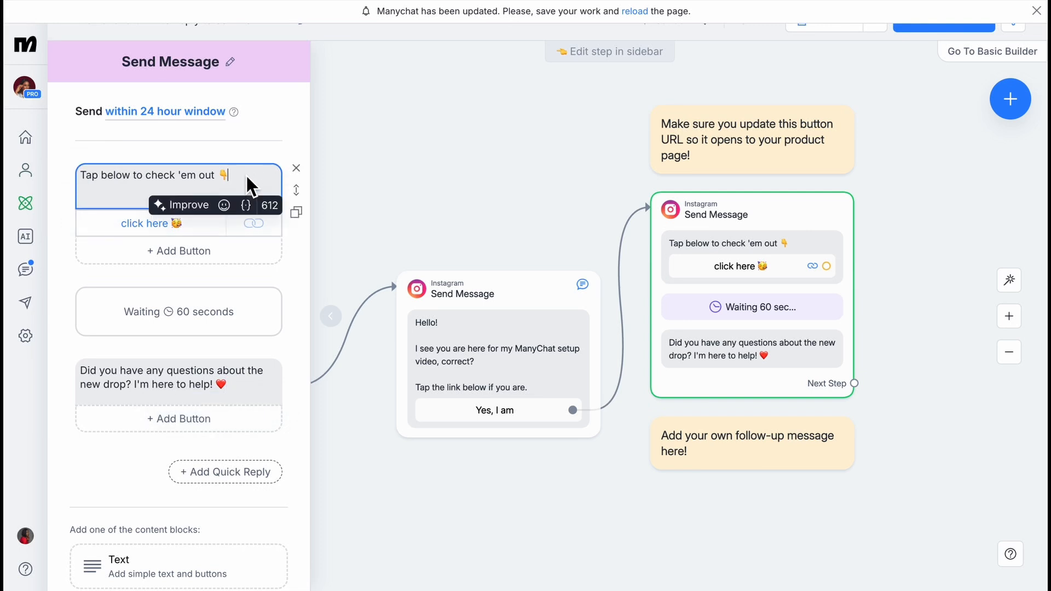
drag(246, 176, 110, 174)
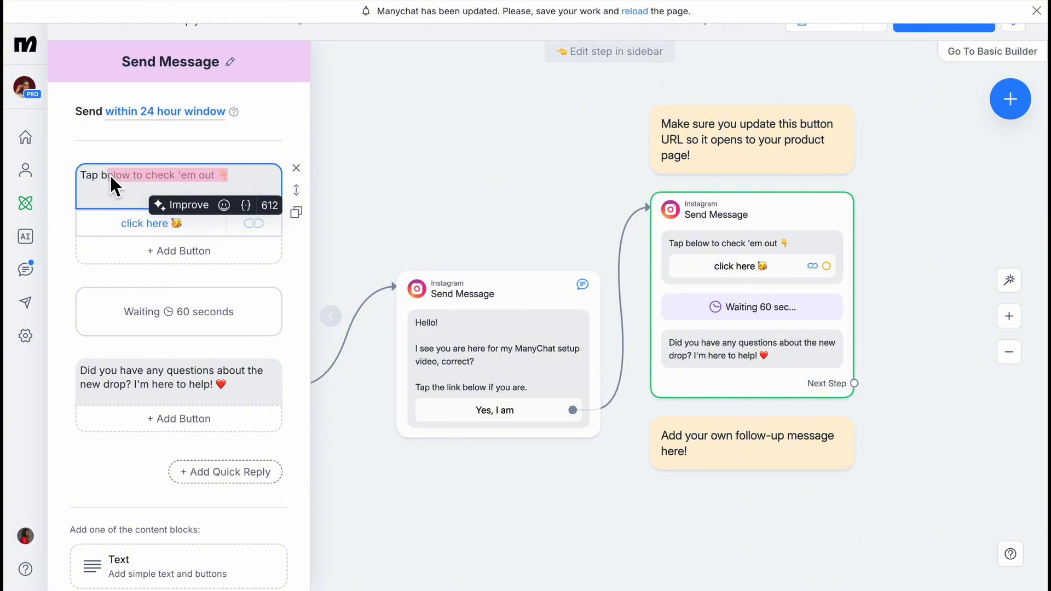
key(BackSpace)
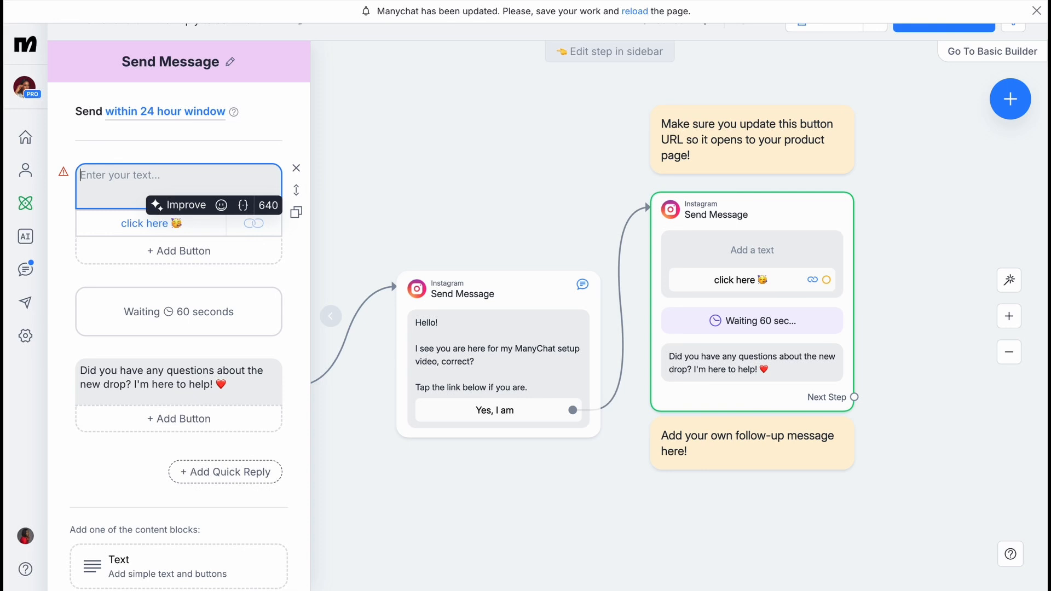
text(Great!@)
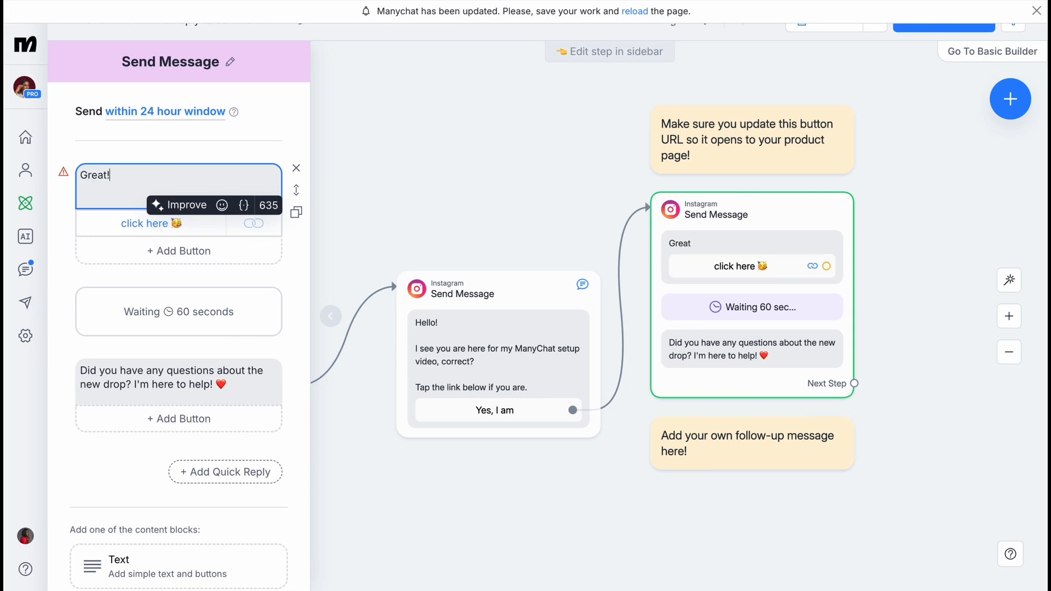
key(BackSpace)
key(Return)
key(Return)
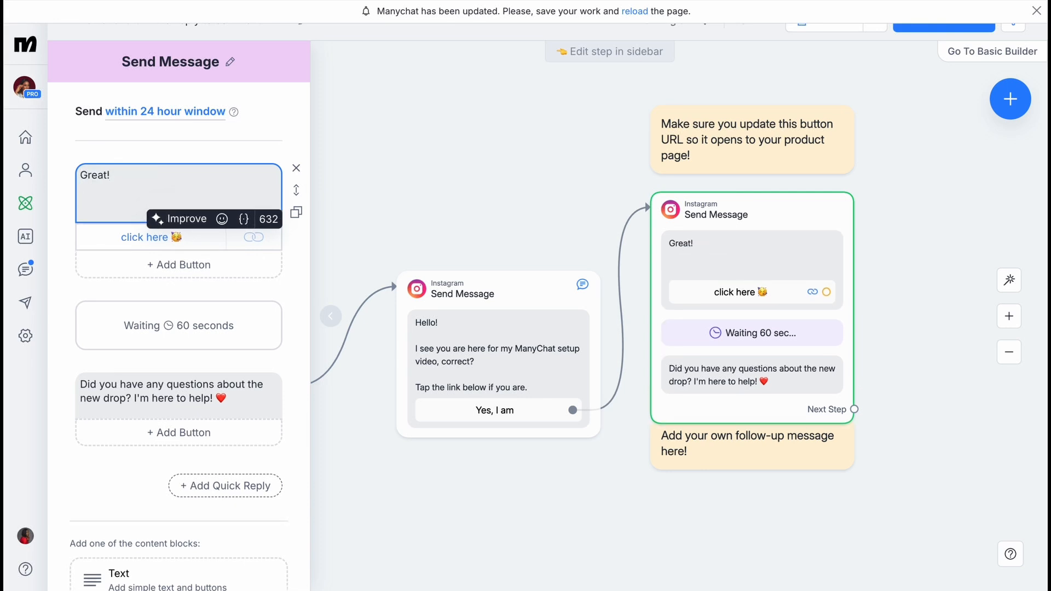
text(Click on the link bee)
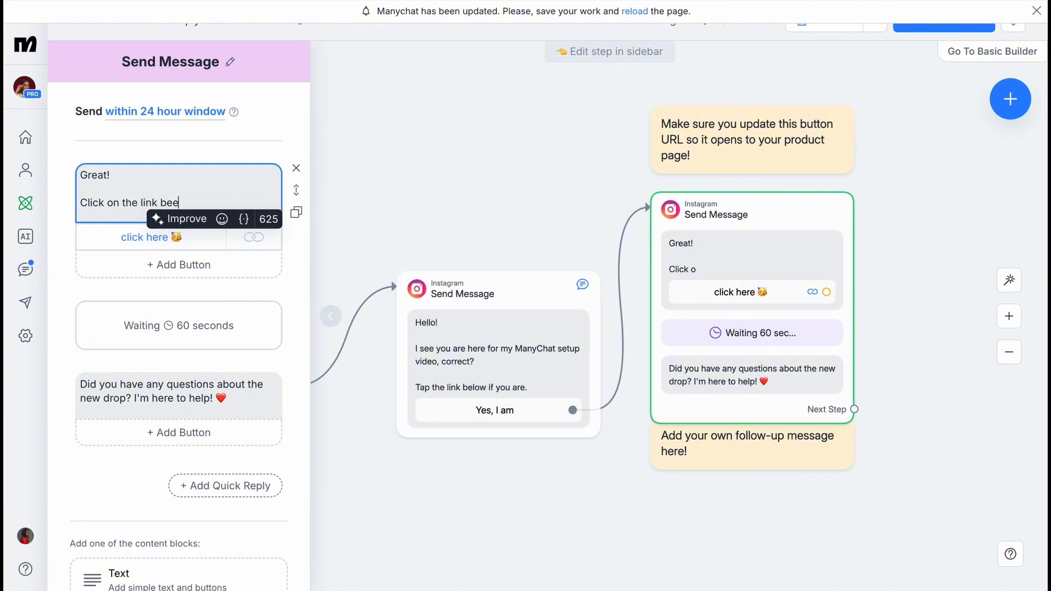
key(BackSpace)
text(low t)
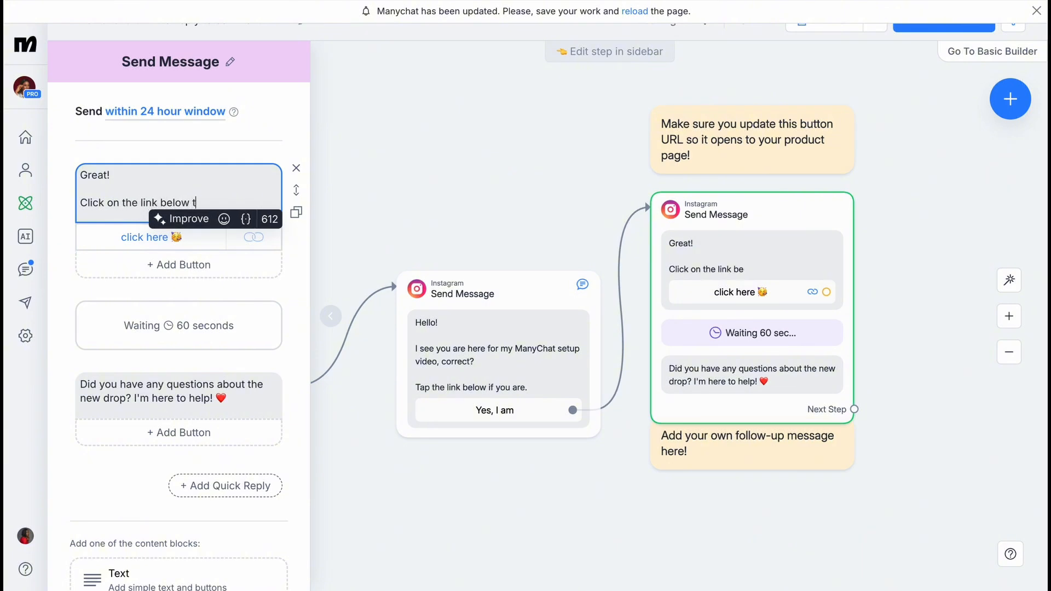
text(o grab it.)
Strip the emoji from the Click here button title and link it to the Flodesk landing page.
click(168, 240)
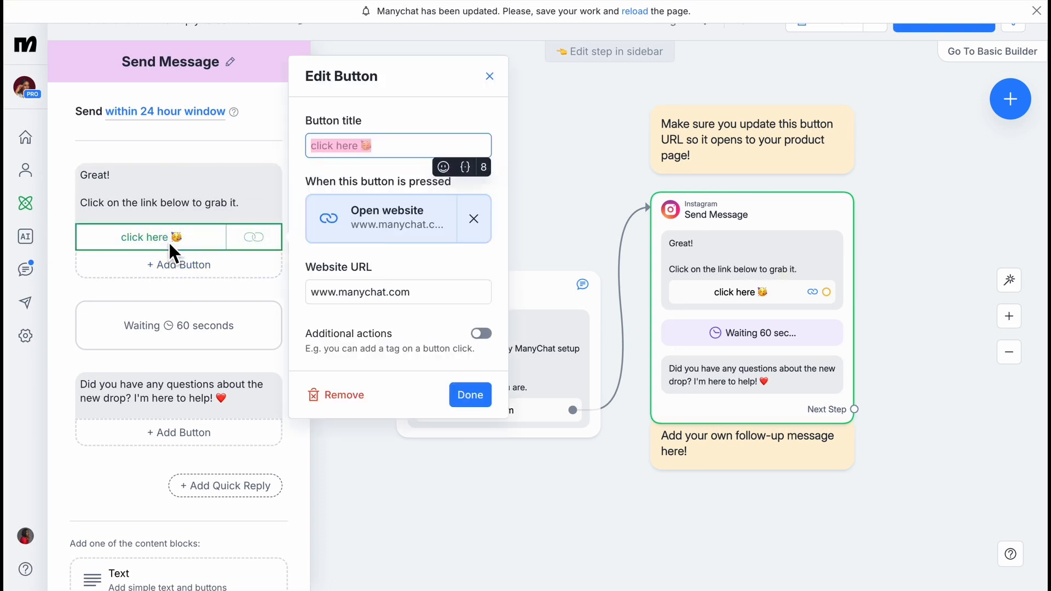
click(390, 146)
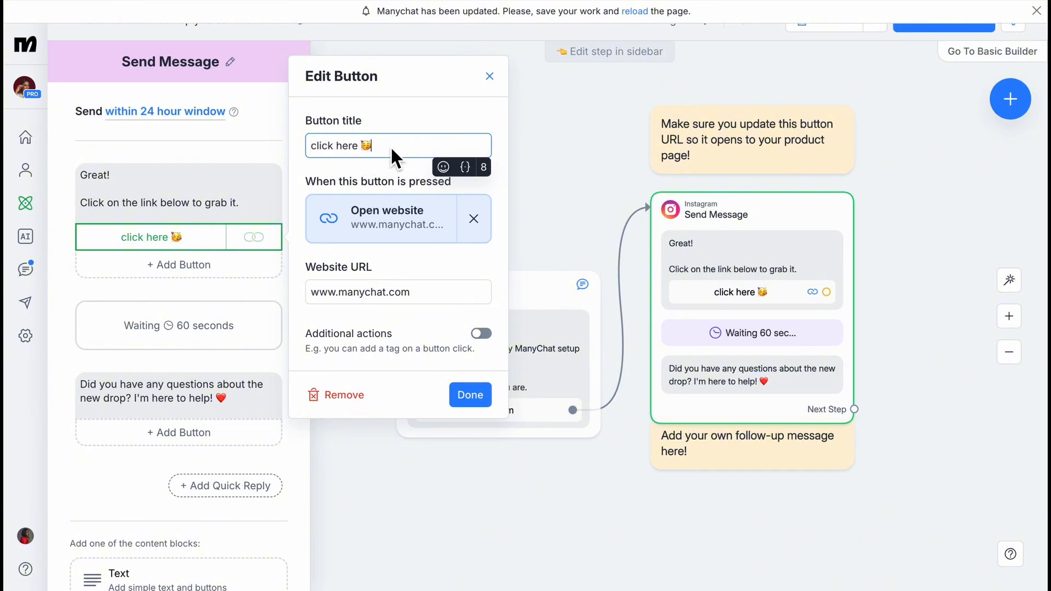
key(BackSpace)
key(BackSpace)
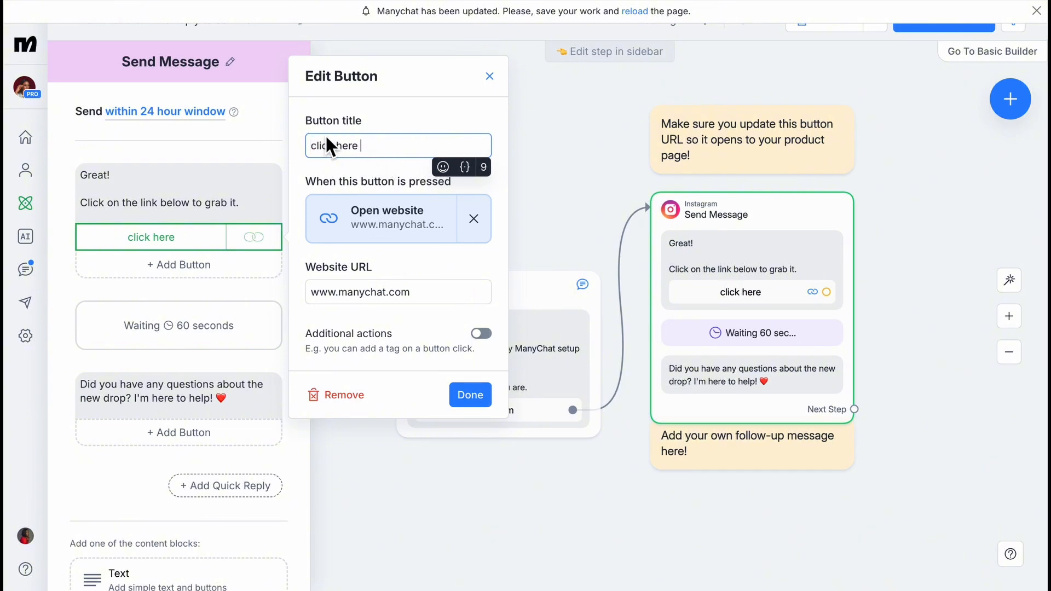
key(BackSpace)
key(BackSpace)
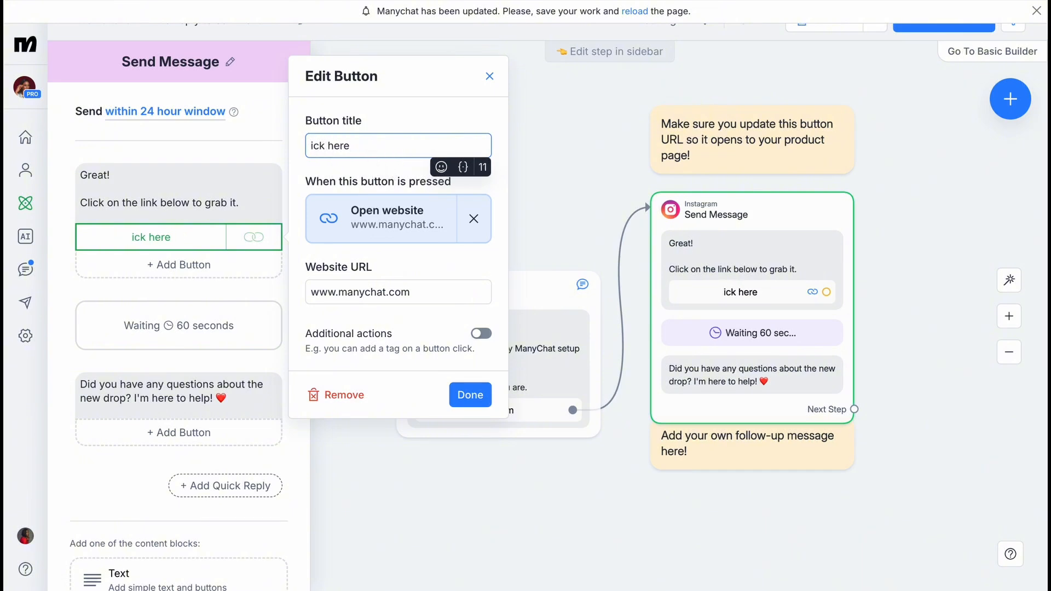
text(Cl)
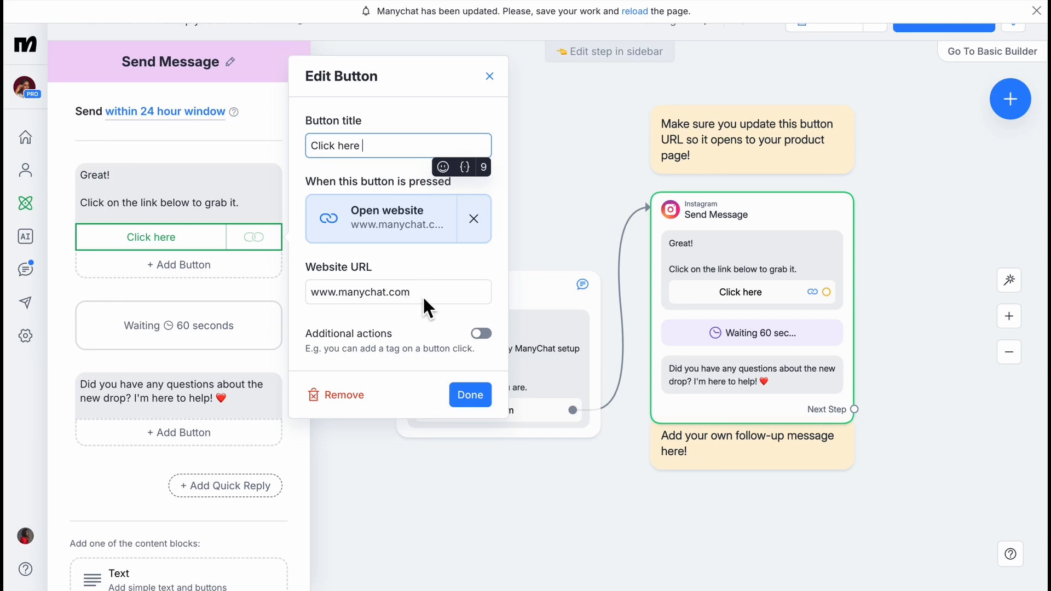
drag(423, 298, 311, 300)
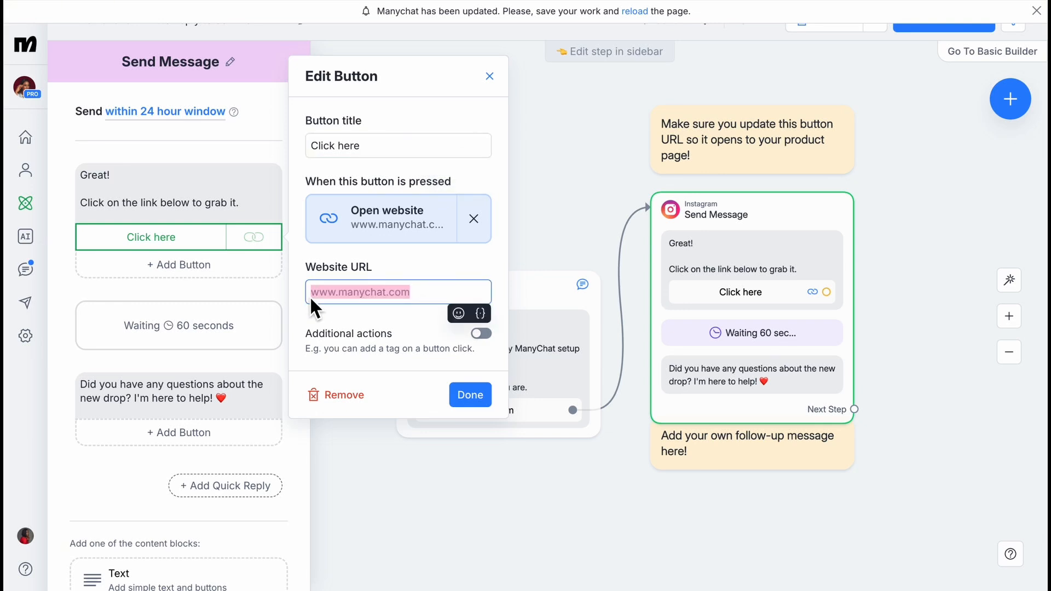
key(ctrl+v)
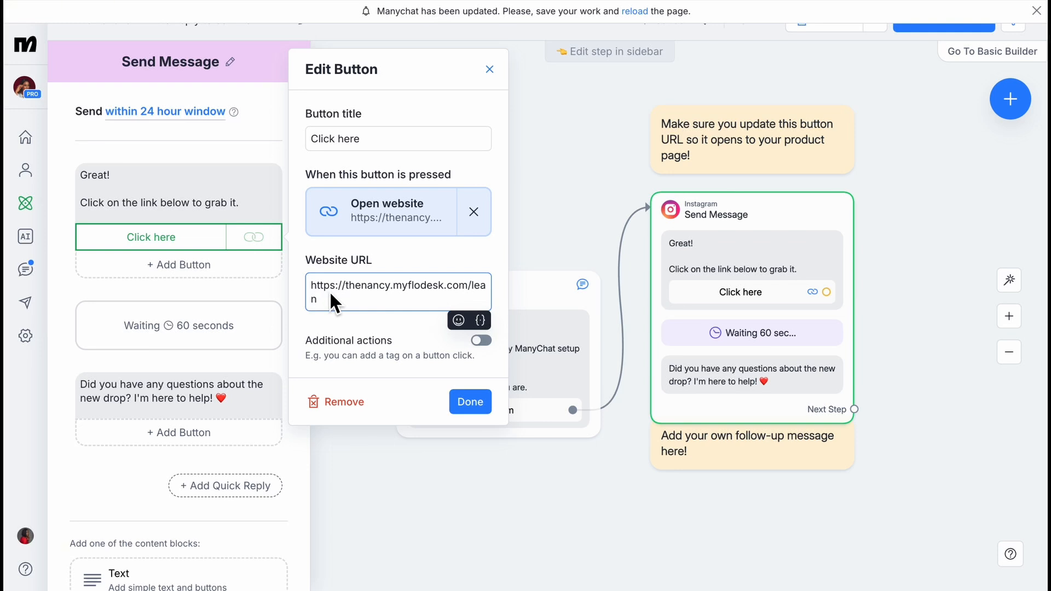
click(469, 409)
scroll(210, 371, down, 1)
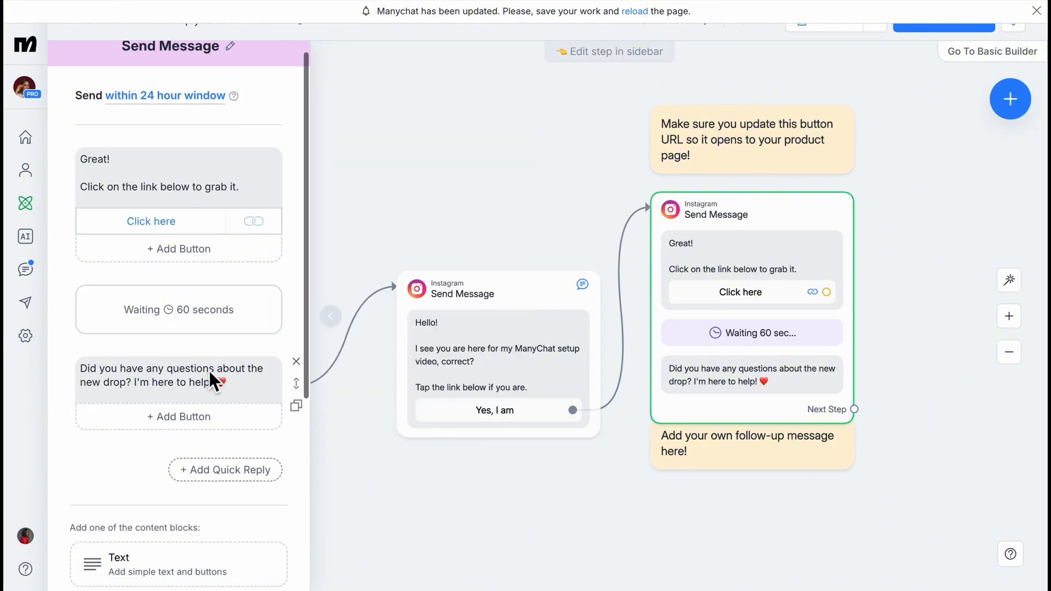
click(201, 291)
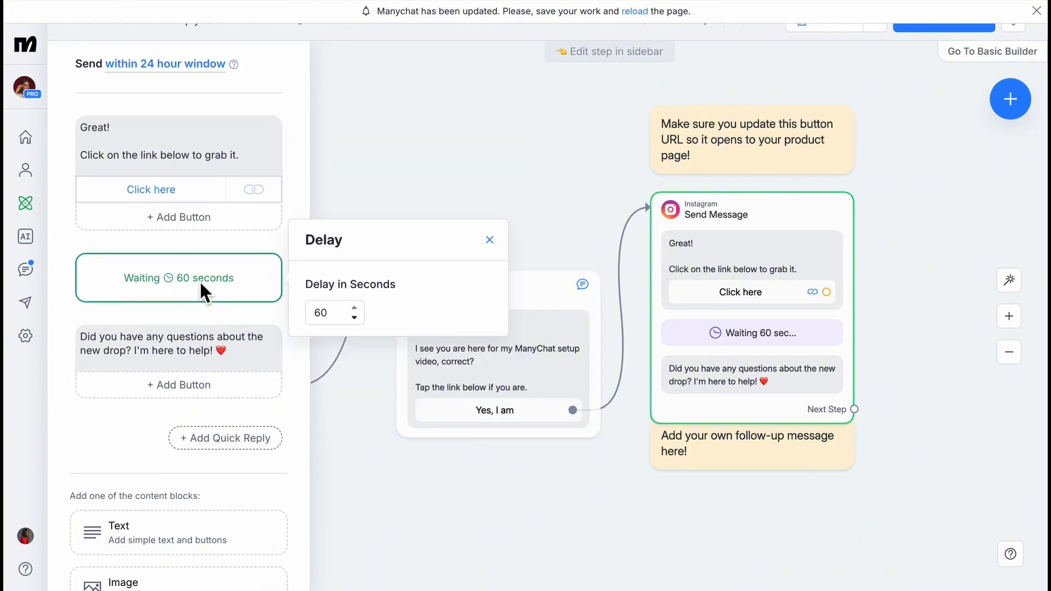
click(355, 318)
click(355, 317)
click(355, 318)
click(354, 317)
click(355, 318)
click(357, 307)
click(357, 307)
click(357, 307)
click(354, 308)
click(355, 308)
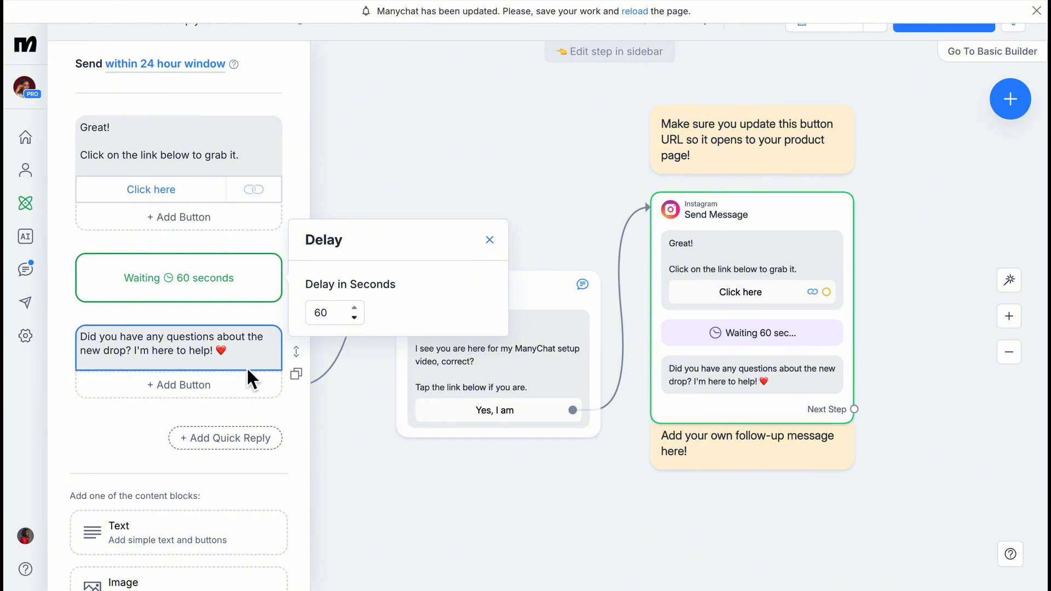
click(230, 363)
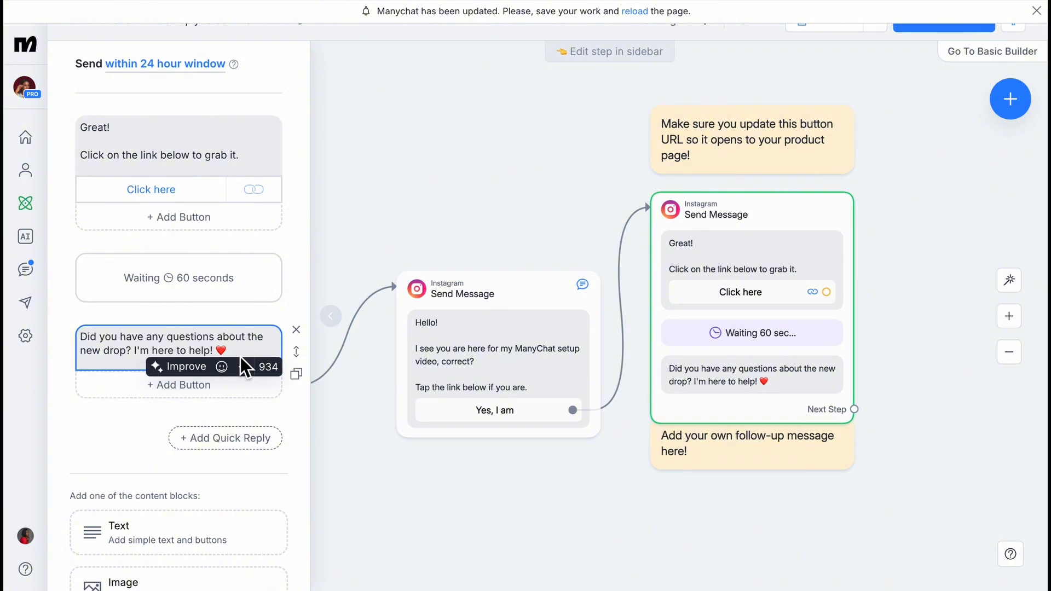
Replace the check-in text with 'Hi, I hope you were able to access the Video?' and a subscribe-for-more-videos reminder.
key(BackSpace)
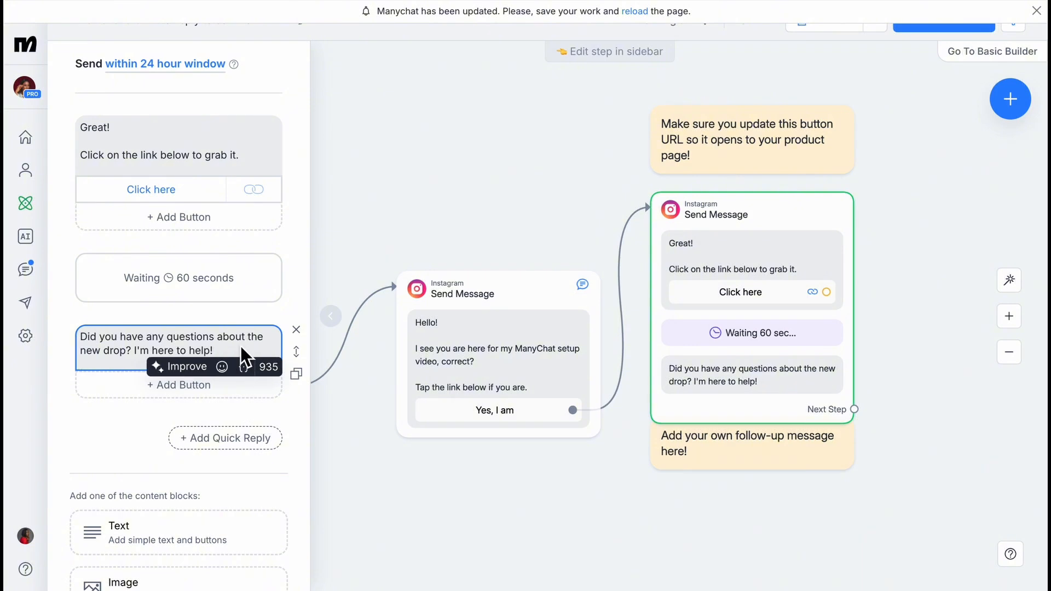
drag(241, 345, 74, 338)
key(BackSpace)
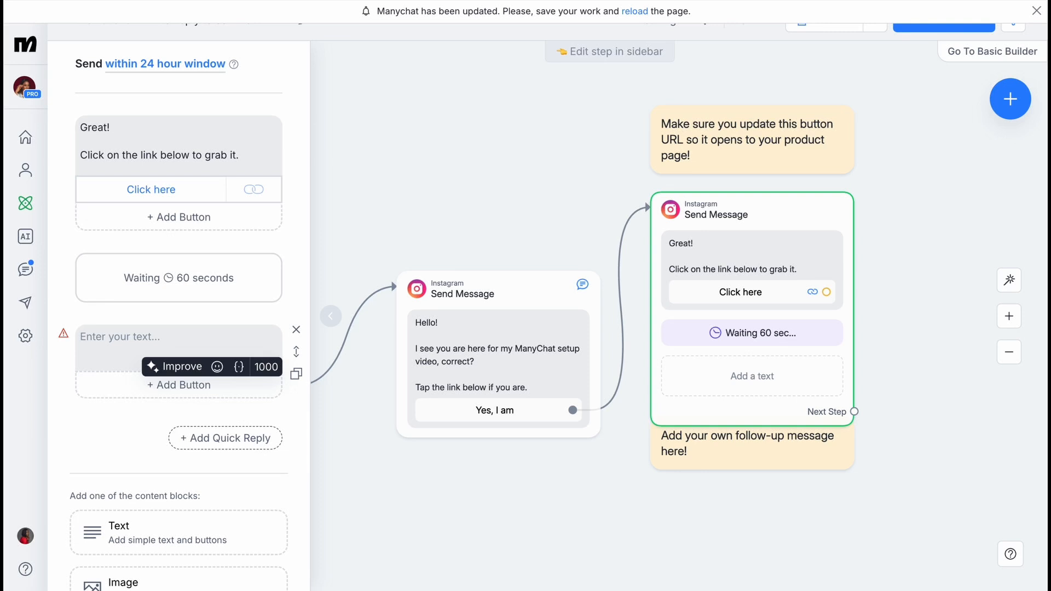
text(Hi)
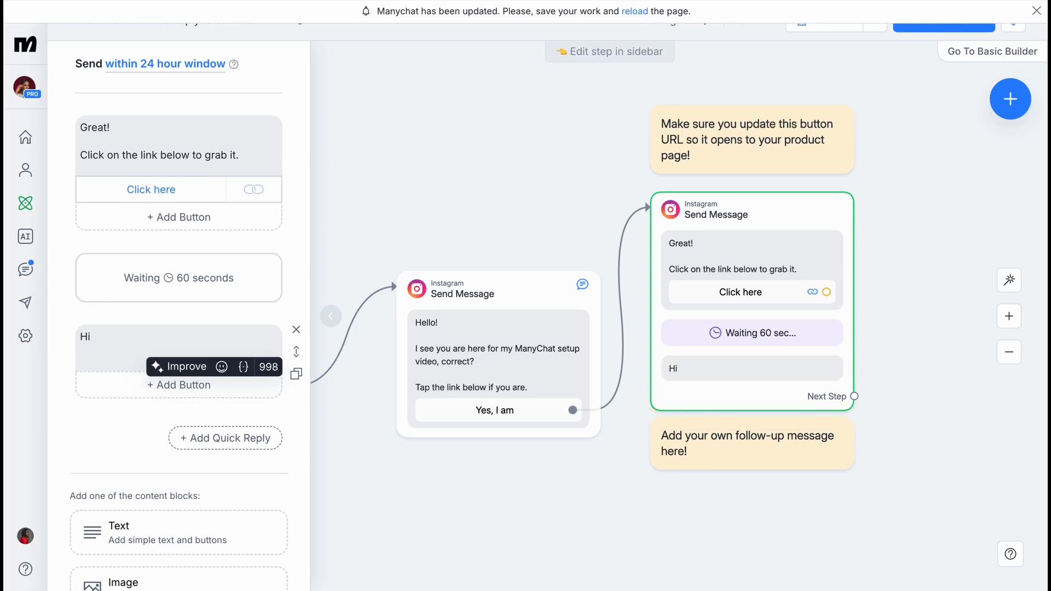
text(,)
key(Return)
key(Return)
text(I ho)
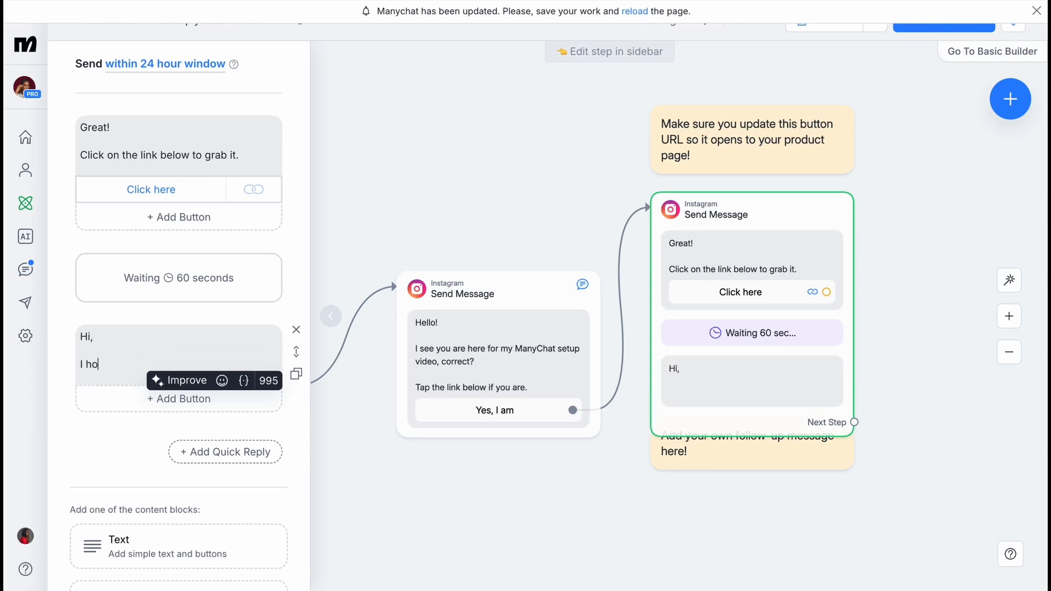
text(pe you were able to acce)
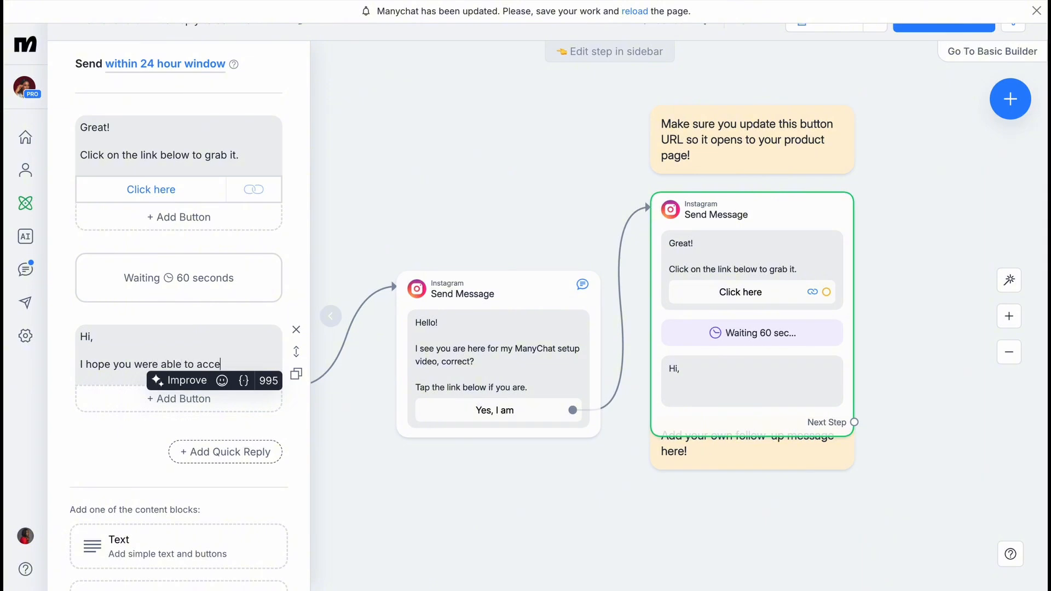
text(ss the)
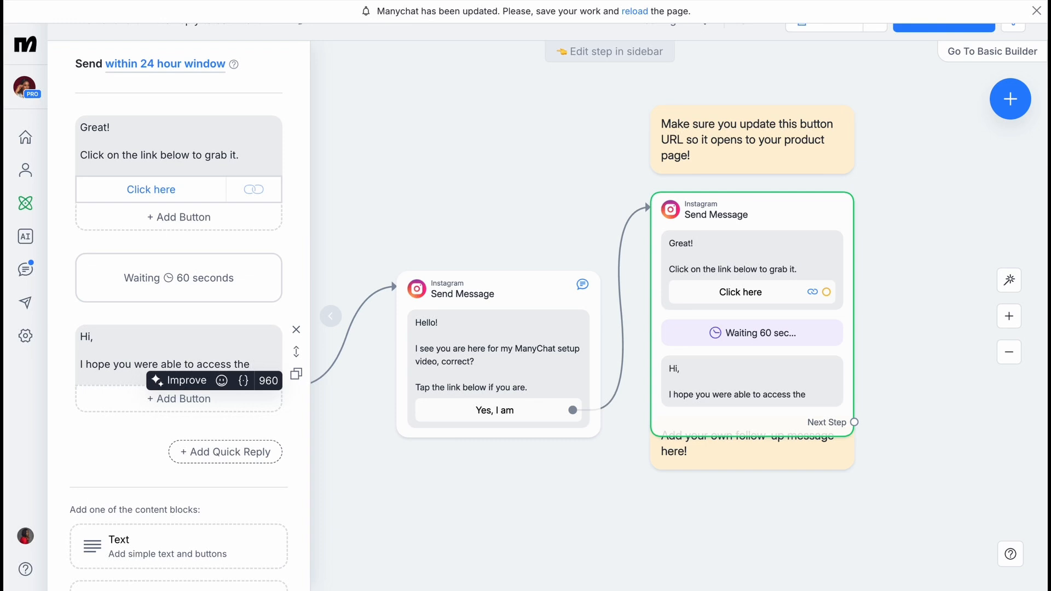
text( Video?)
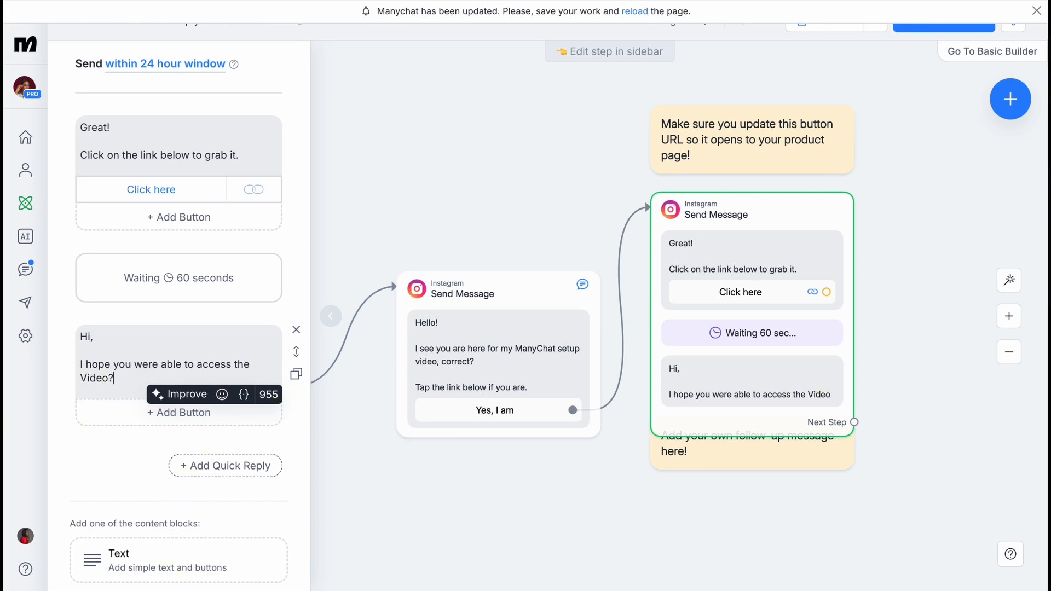
key(Return)
key(Return)
text(Do no)
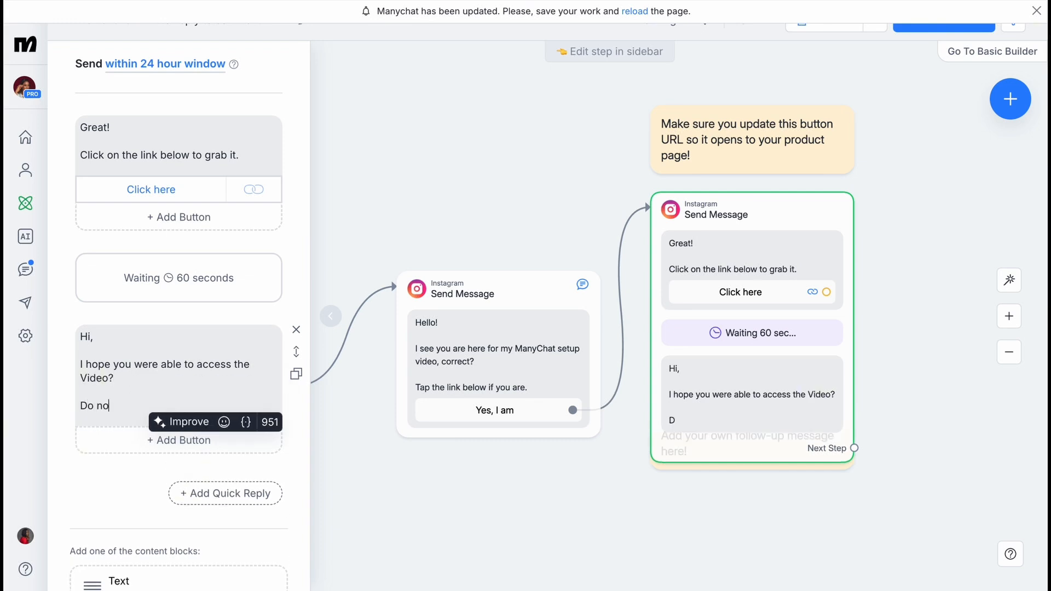
text(t foregt t)
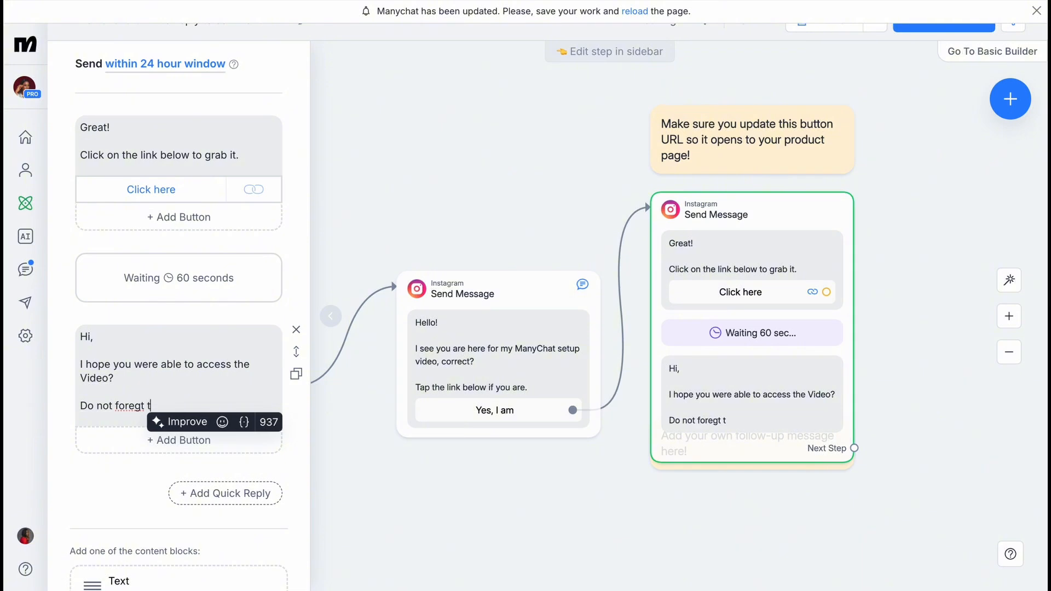
key(BackSpace)
key(BackSpace)
key(BackSpace)
key(BackSpace)
key(BackSpace)
text(ge)
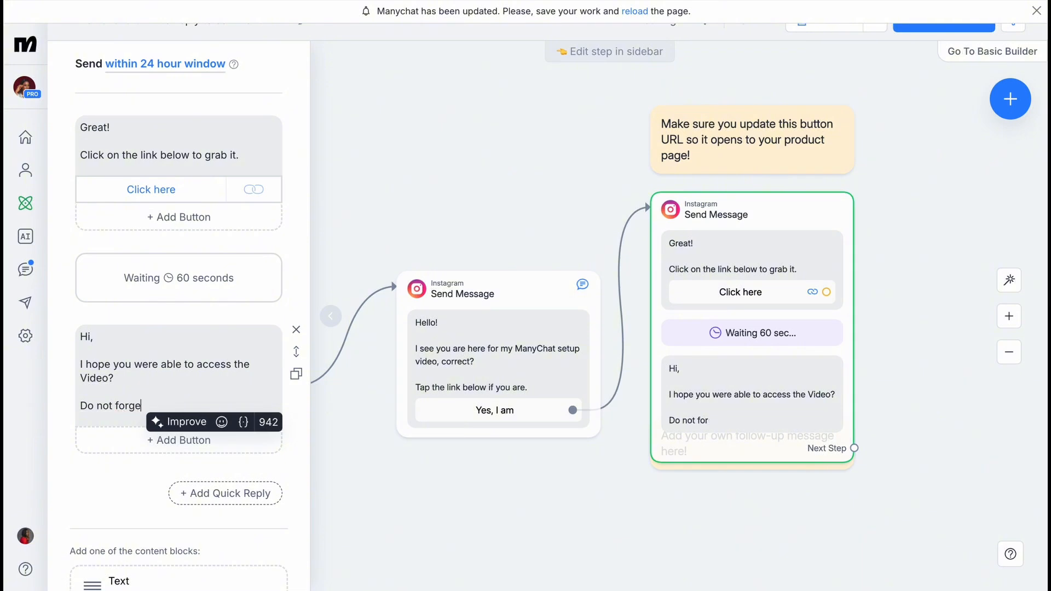
text(t to subscribe for)
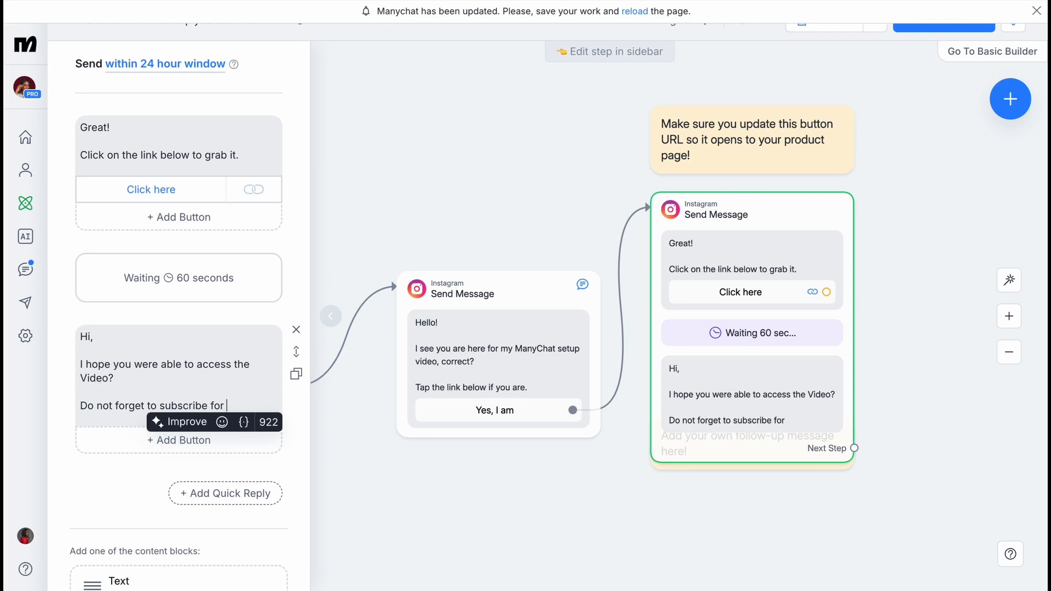
text( more v)
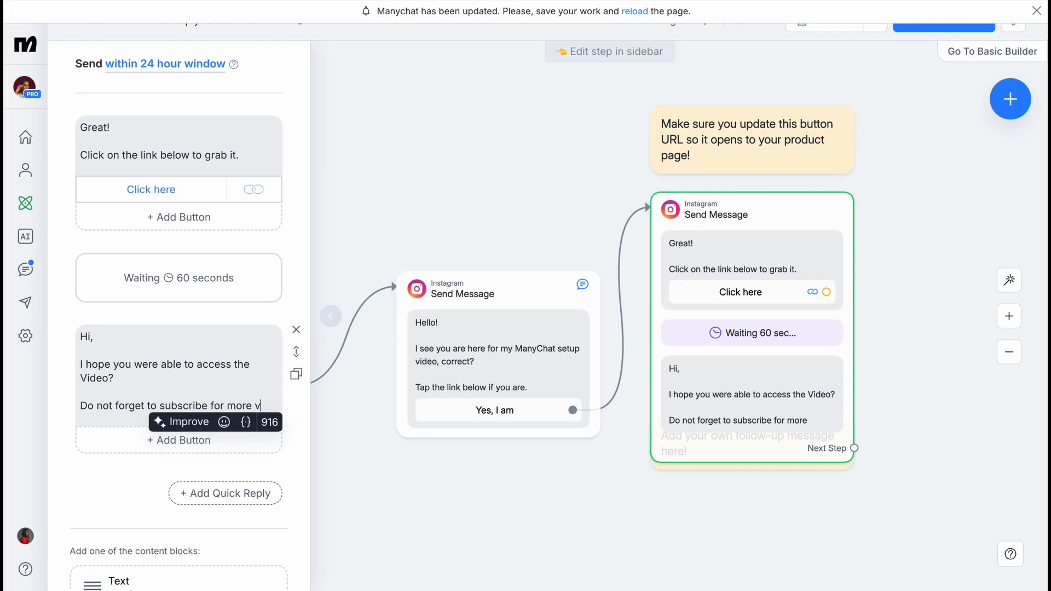
text(ideos like)
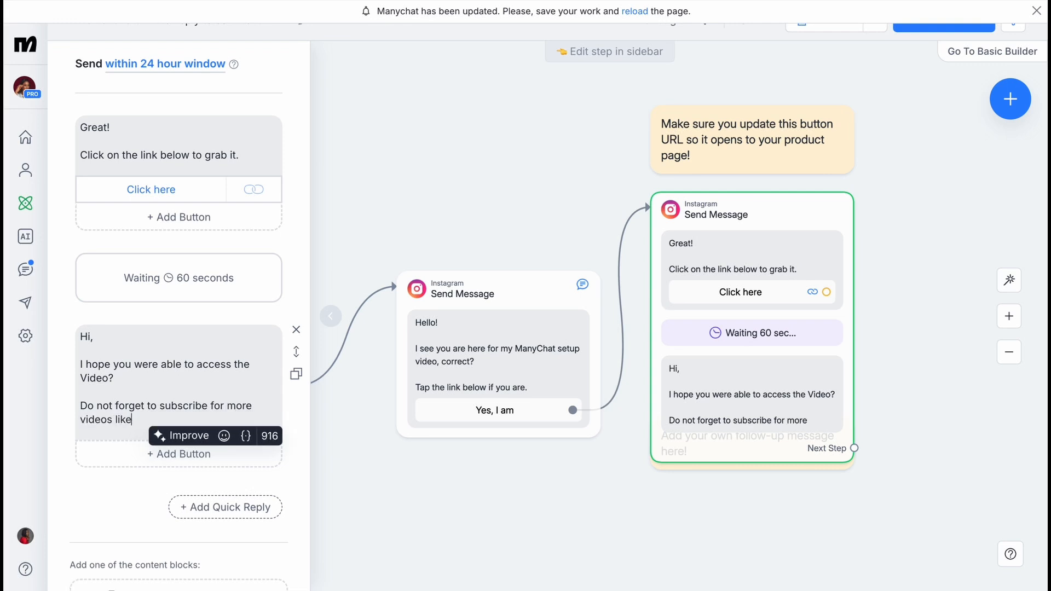
text( this.)
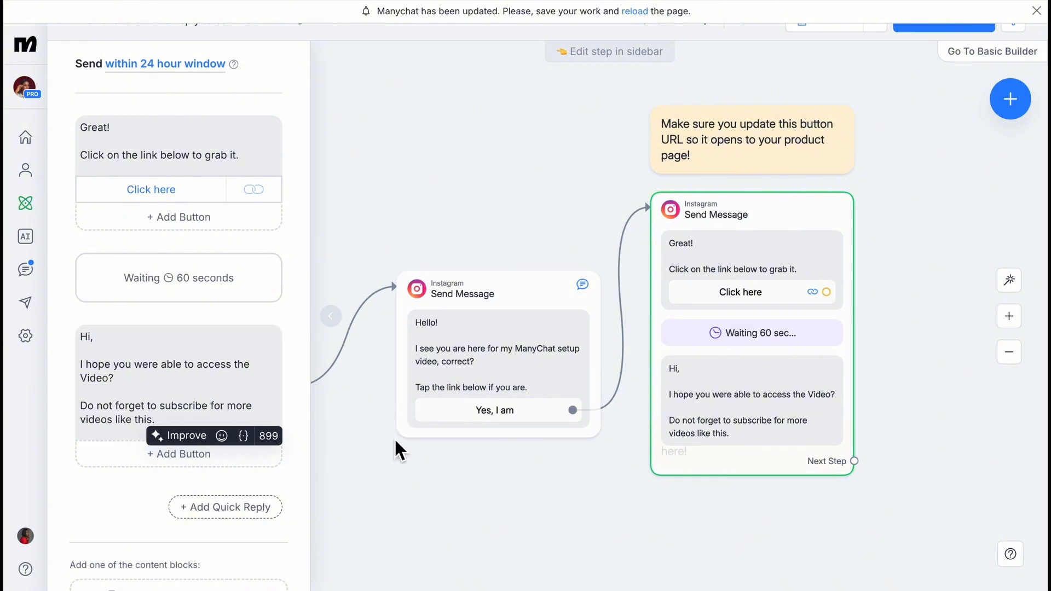
Delete the yellow reminder note about updating the button URL from the flow canvas.
click(486, 486)
scroll(738, 384, down, 3)
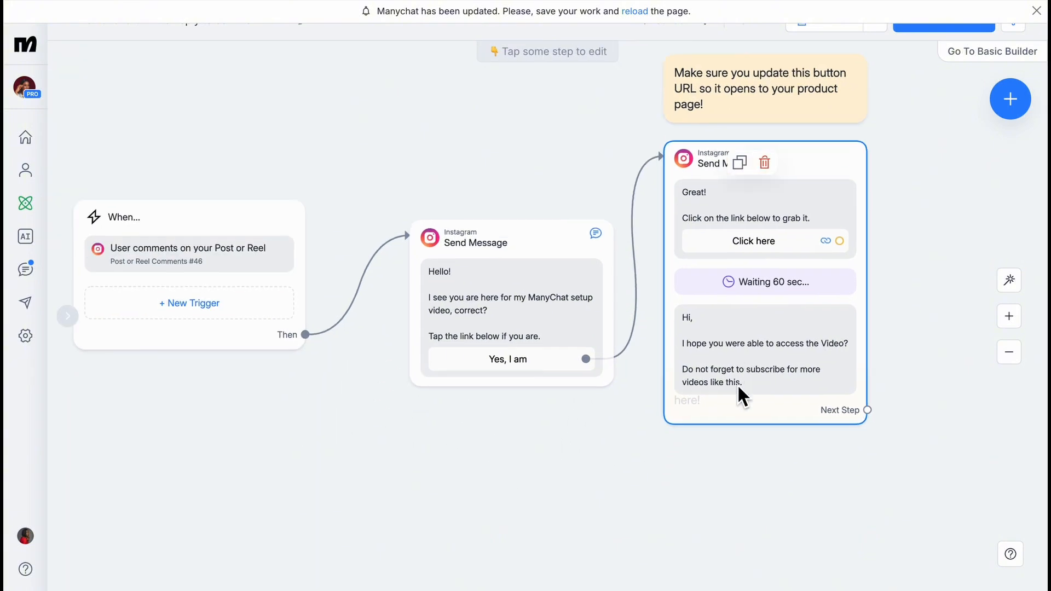
scroll(737, 384, right, 2)
scroll(737, 384, up, 2)
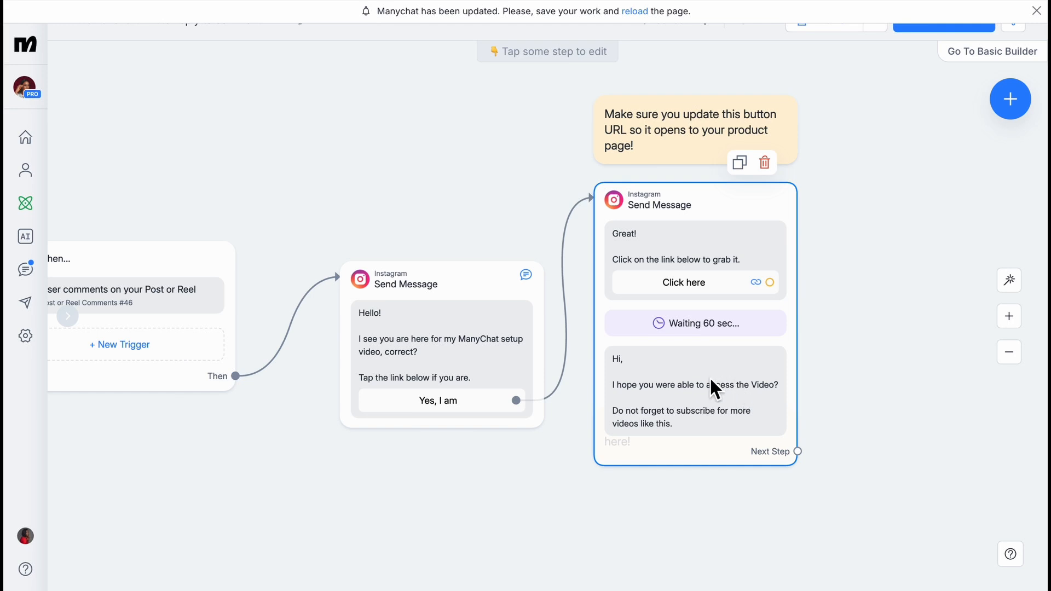
scroll(684, 434, left, 3)
scroll(684, 435, up, 1)
click(772, 175)
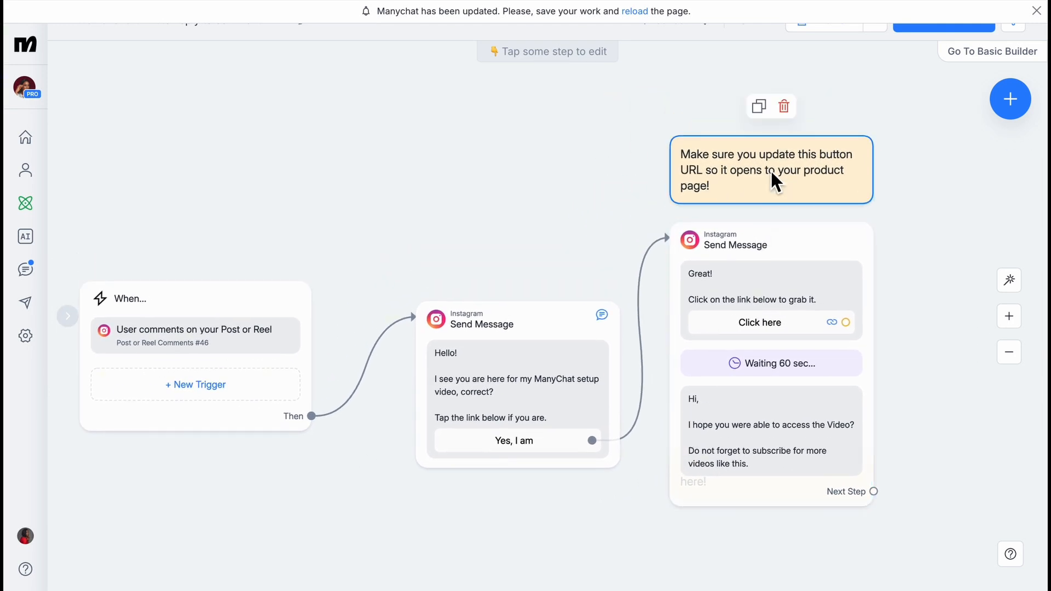
click(784, 106)
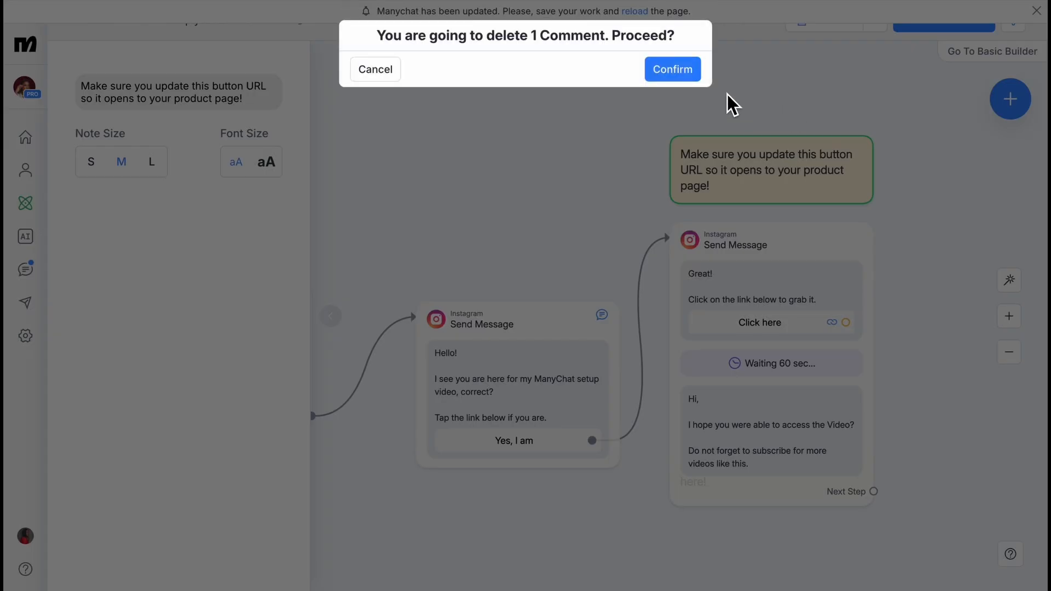
click(674, 70)
Deselect the check-in message step so its editor closes.
scroll(625, 196, up, 2)
scroll(625, 197, right, 2)
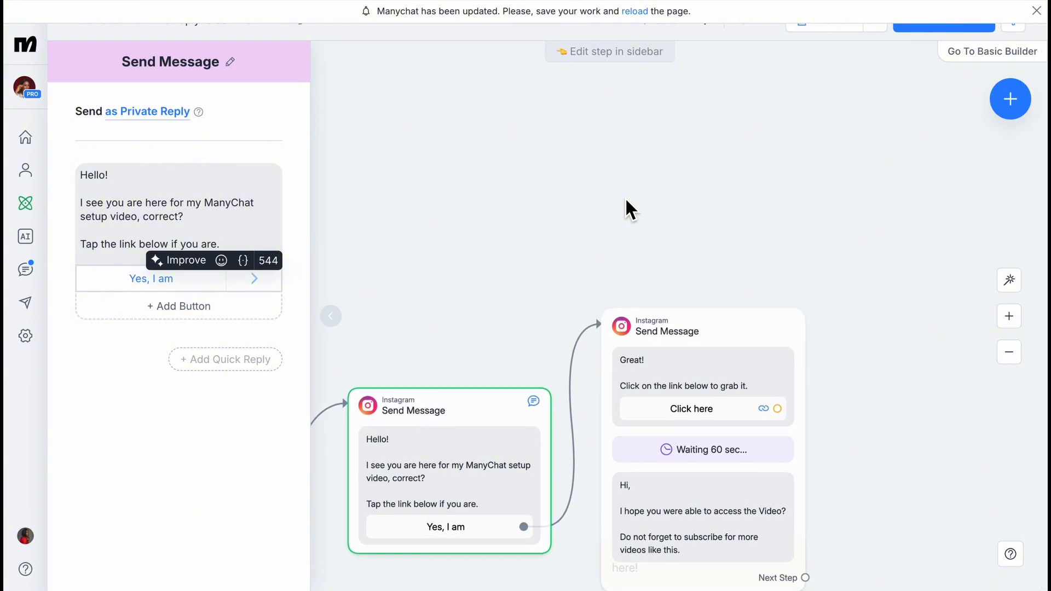
click(625, 197)
scroll(625, 196, right, 1)
scroll(625, 197, up, 1)
scroll(625, 196, down, 1)
scroll(625, 196, left, 1)
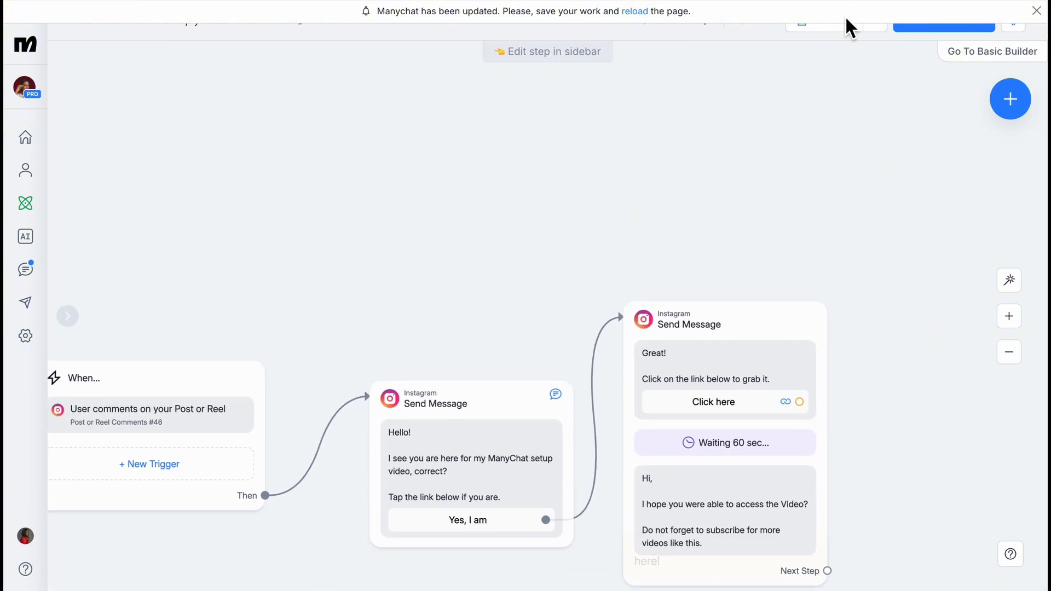
Dismiss the update banner, preview the flow, reply 'Yes, I am', and follow the 'Click here' link.
click(1037, 11)
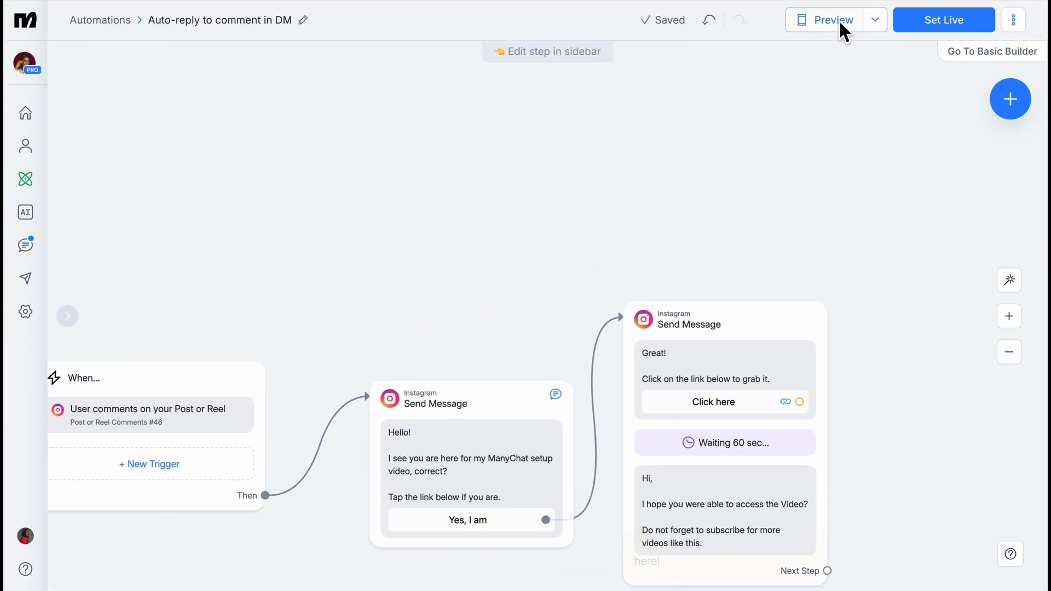
click(837, 22)
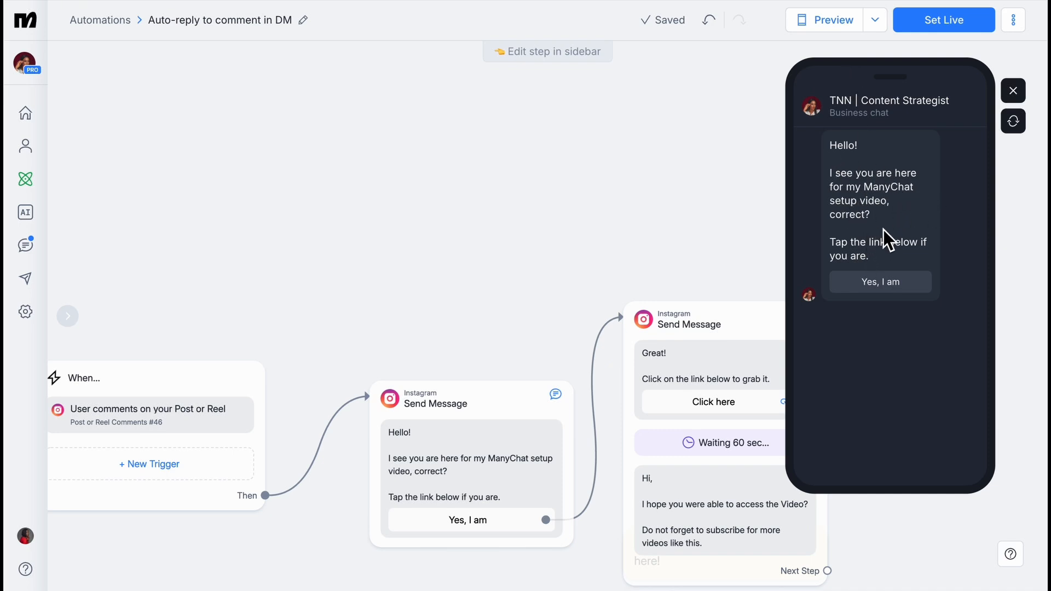
click(896, 286)
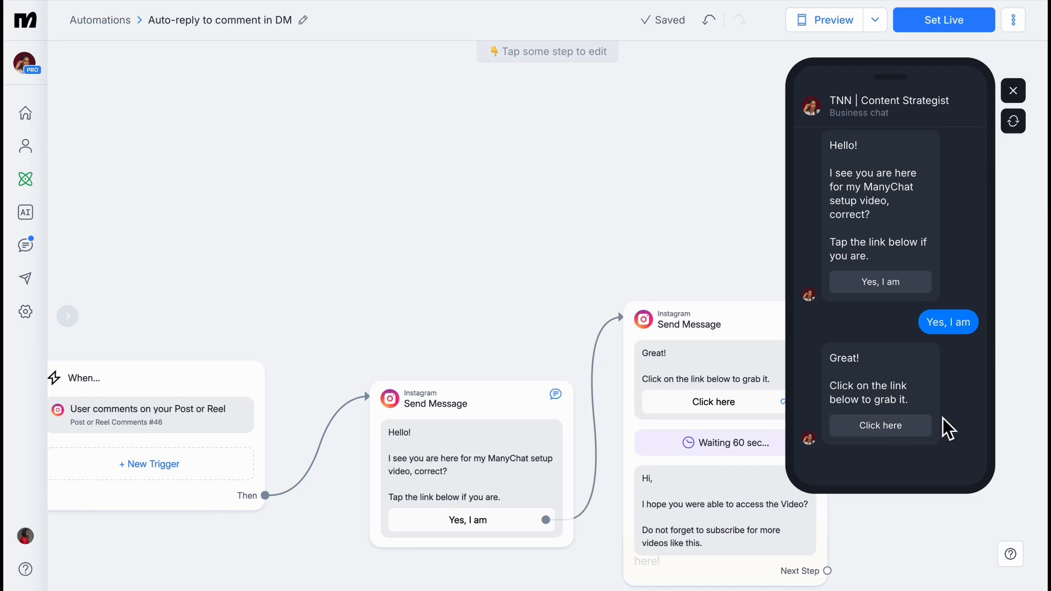
click(899, 433)
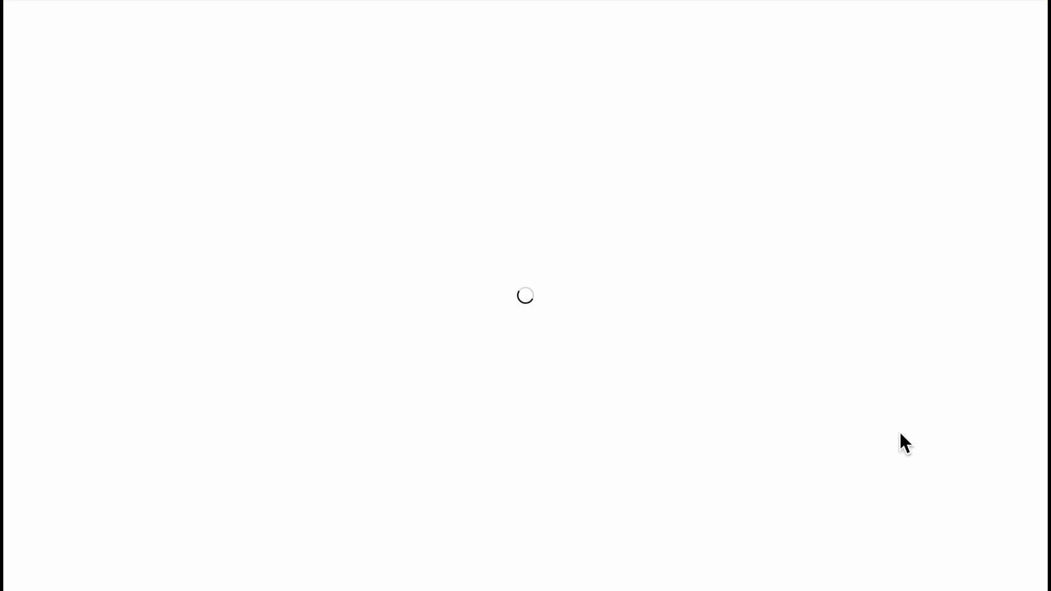